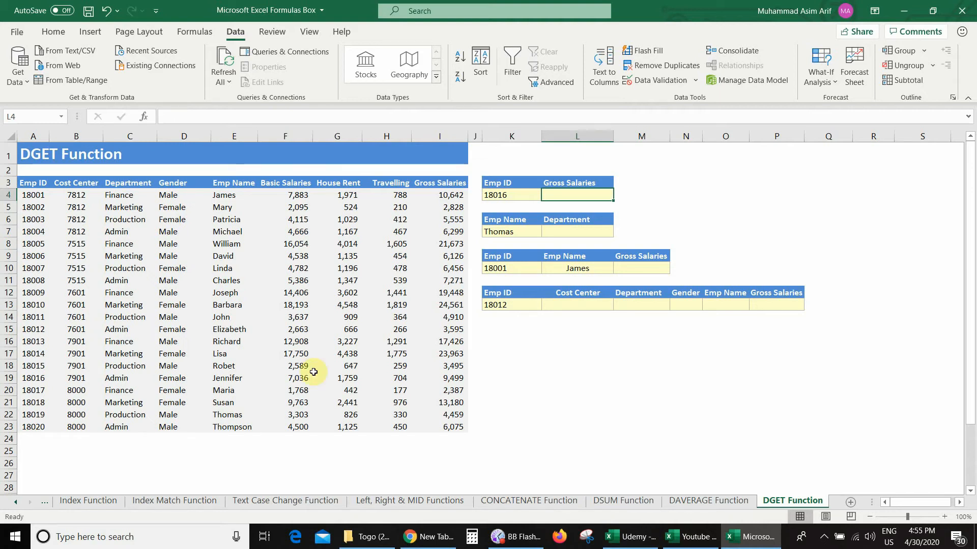
Examine the list of Emp ID choices available in cell K4
{"action": "left_click", "coordinate": [190, 307]}
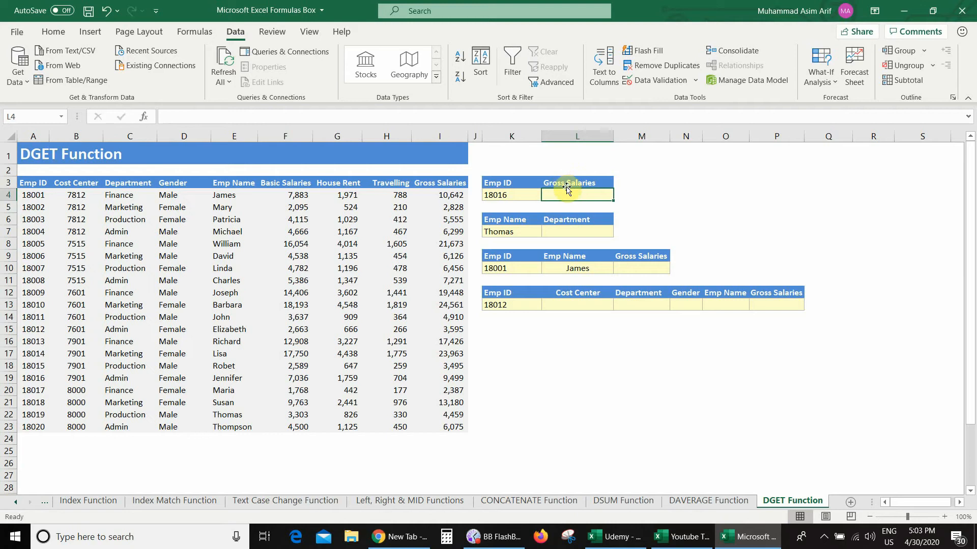
{"action": "left_click", "coordinate": [508, 195]}
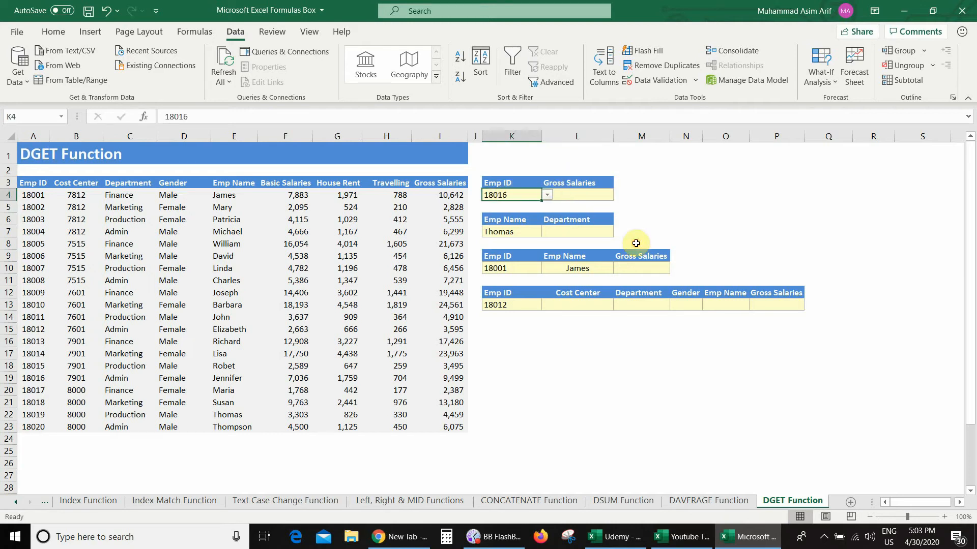
{"action": "left_click", "coordinate": [546, 195]}
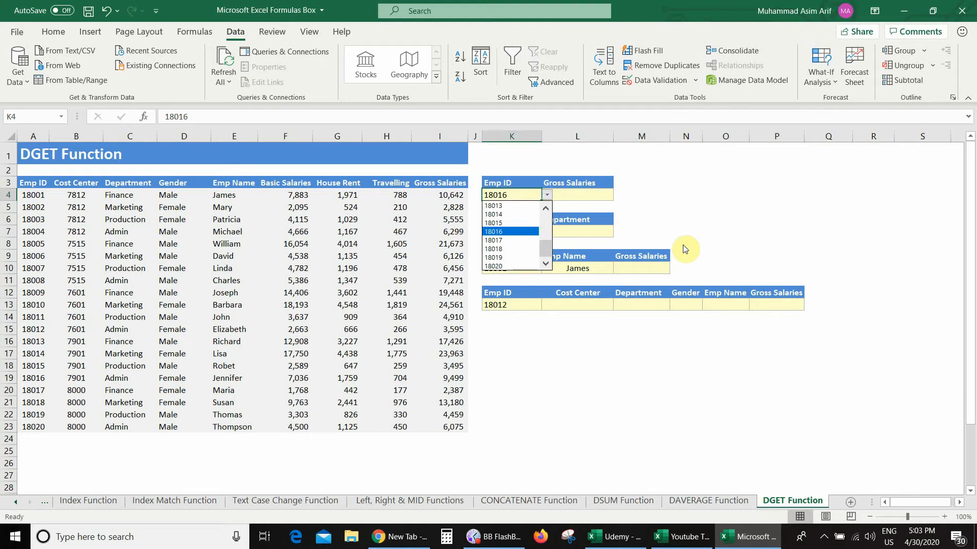
{"action": "left_click", "coordinate": [727, 238]}
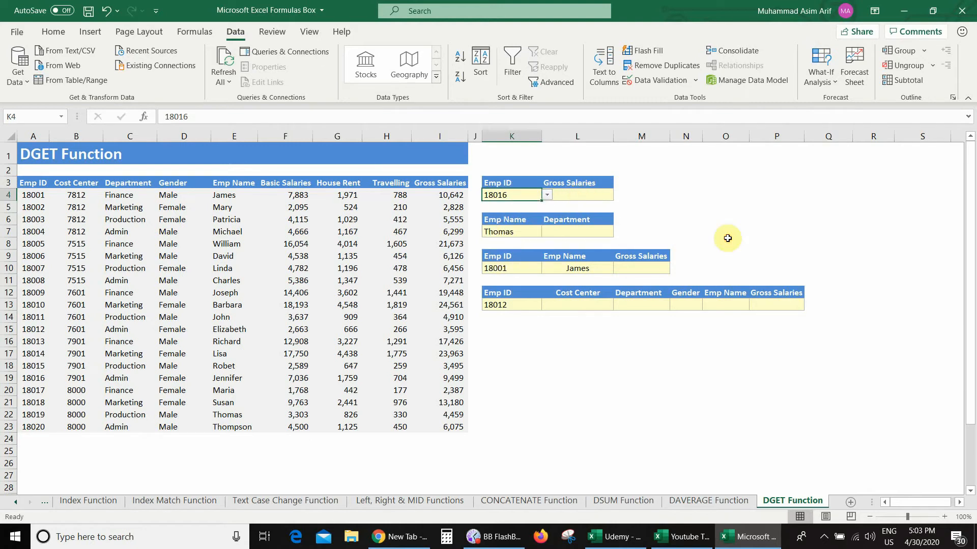
Enter =DGET(A3:I23,9,K3:K4) in L4 and check the result against the matching employee's row in the table
{"action": "left_click", "coordinate": [579, 194]}
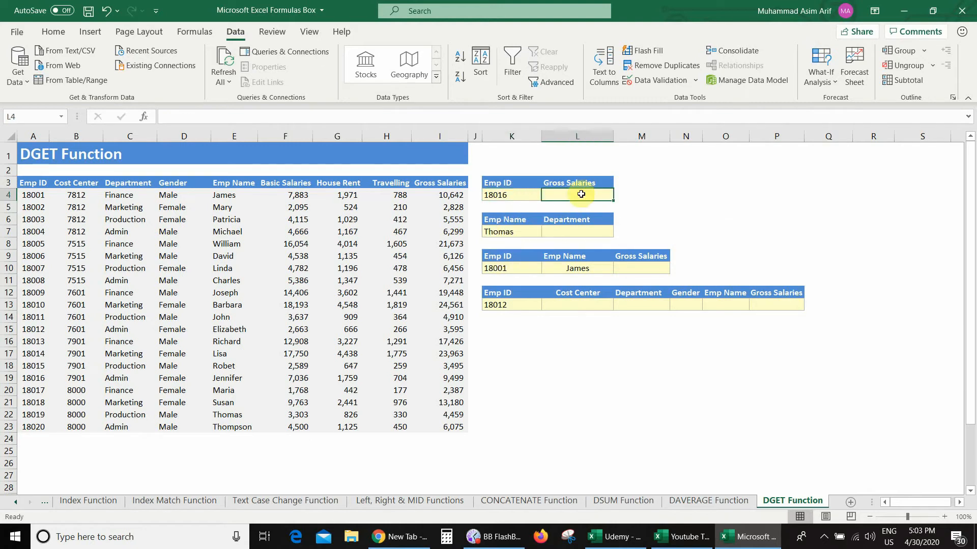
{"action": "type", "text": "=dge"}
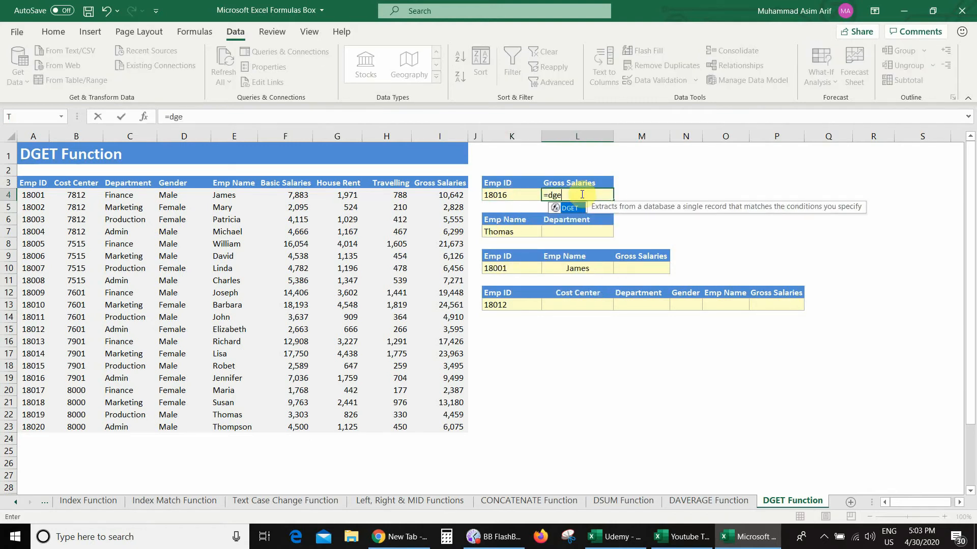
{"action": "type", "text": "t("}
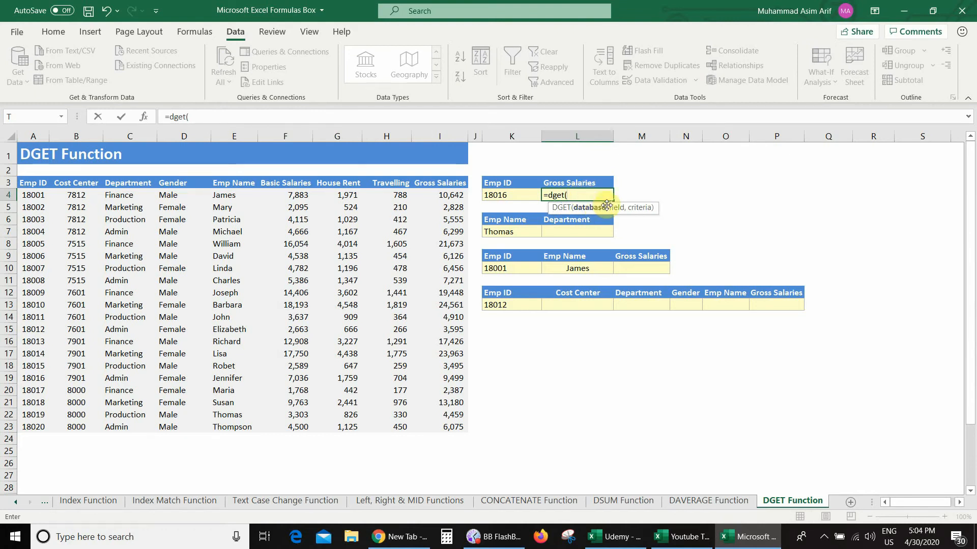
{"action": "left_click", "coordinate": [31, 183]}
{"action": "key", "text": "ctrl+shift+Right"}
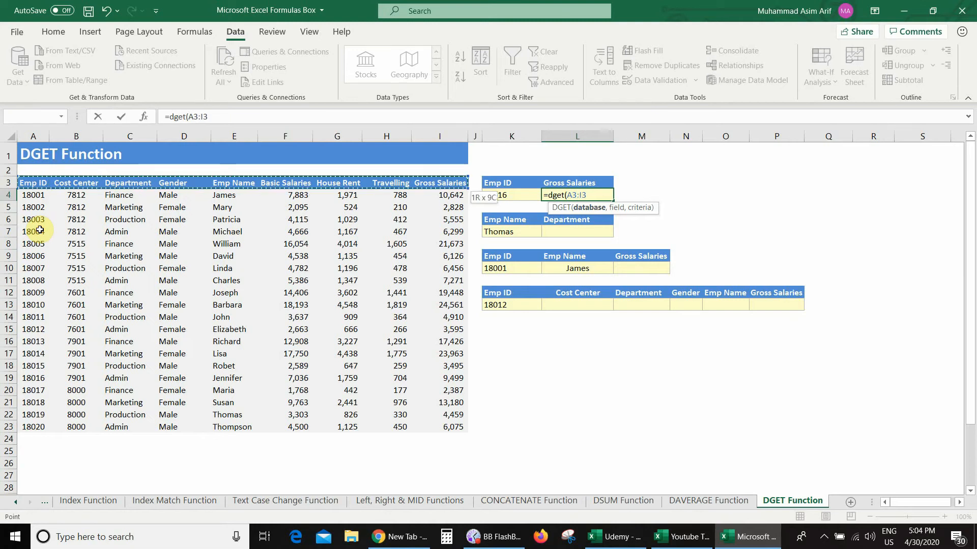
{"action": "key", "text": "ctrl+shift+Down"}
{"action": "type", "text": ","}
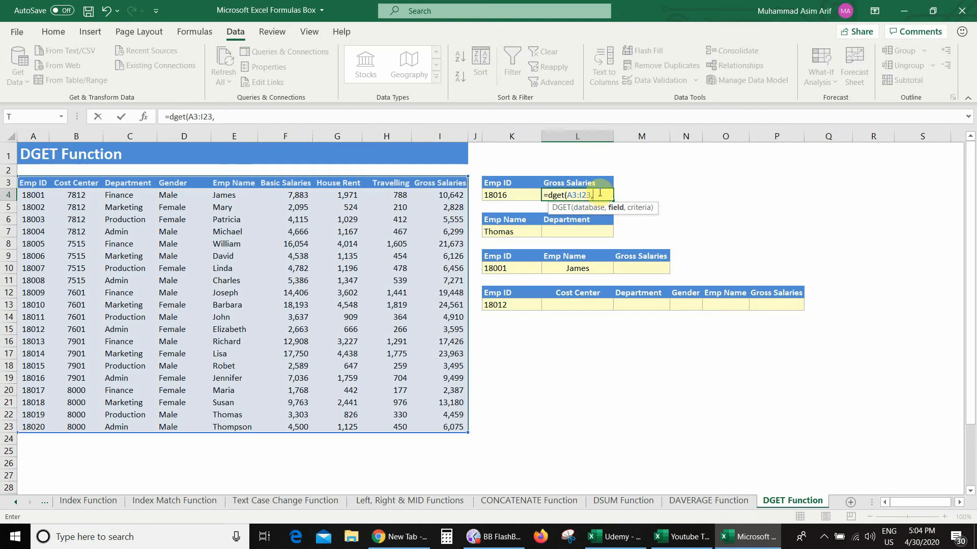
{"action": "type", "text": "9,"}
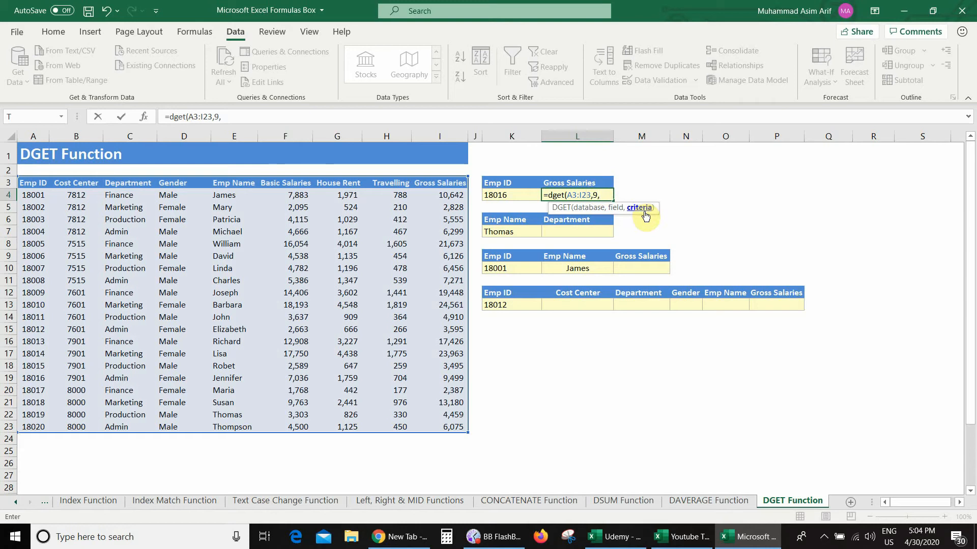
{"action": "left_click_drag", "start_coordinate": [496, 184], "coordinate": [497, 195]}
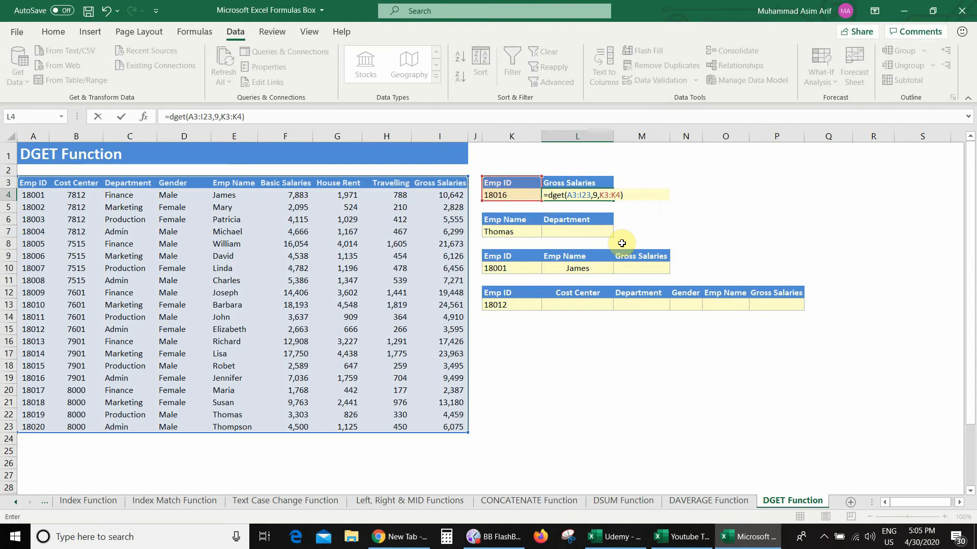
{"action": "key", "text": "Return"}
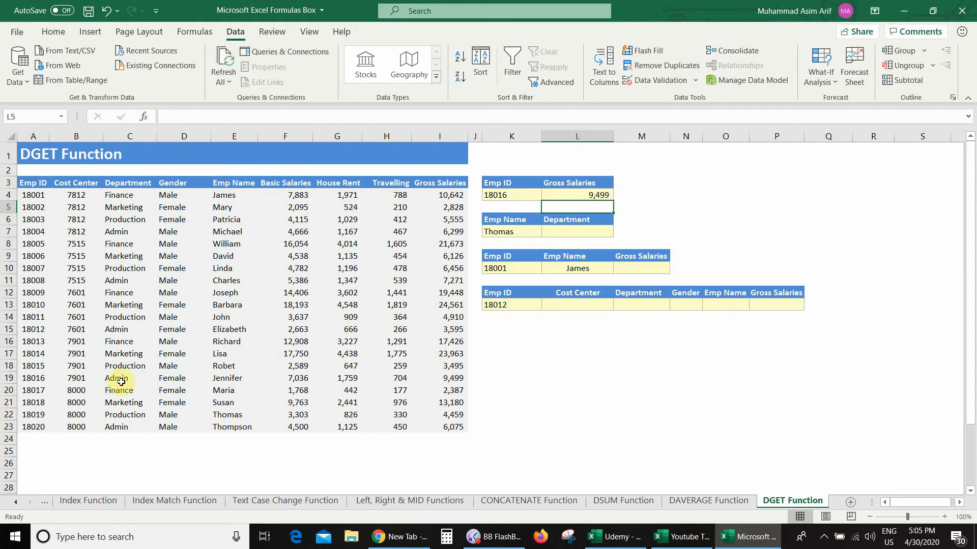
{"action": "left_click", "coordinate": [34, 379]}
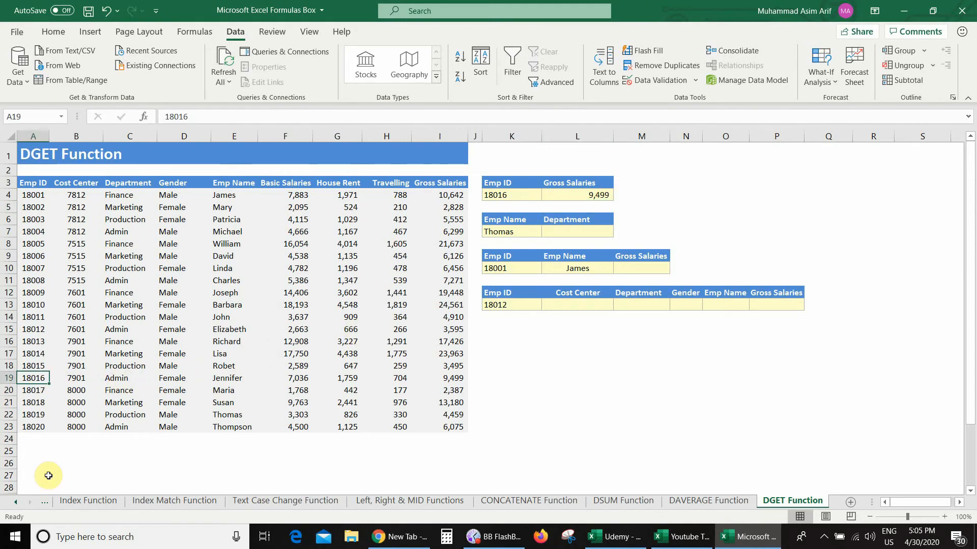
{"action": "left_click", "coordinate": [451, 379]}
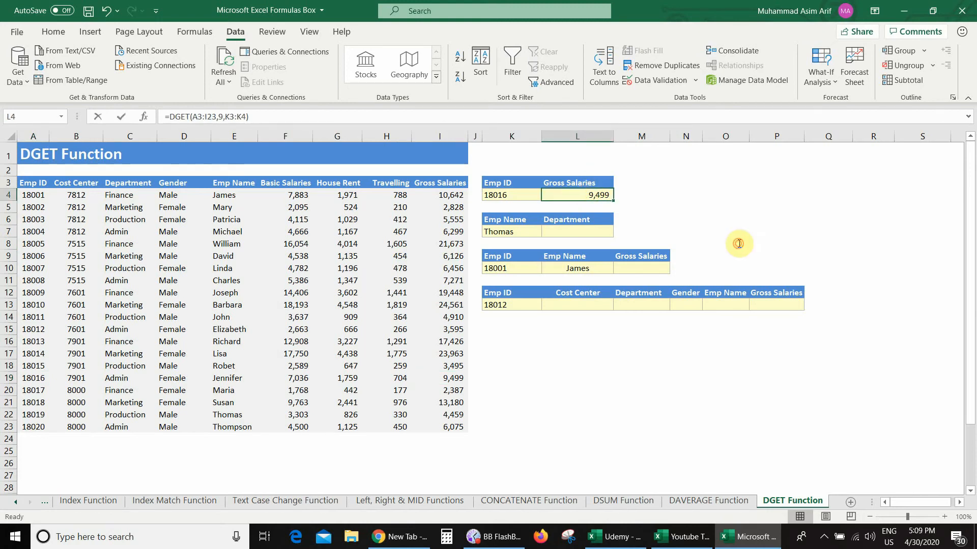
Replace the field argument of the DGET formula in L4 with the text "Gross Salaries"
{"action": "double_click", "coordinate": [592, 195]}
{"action": "left_click", "coordinate": [598, 195]}
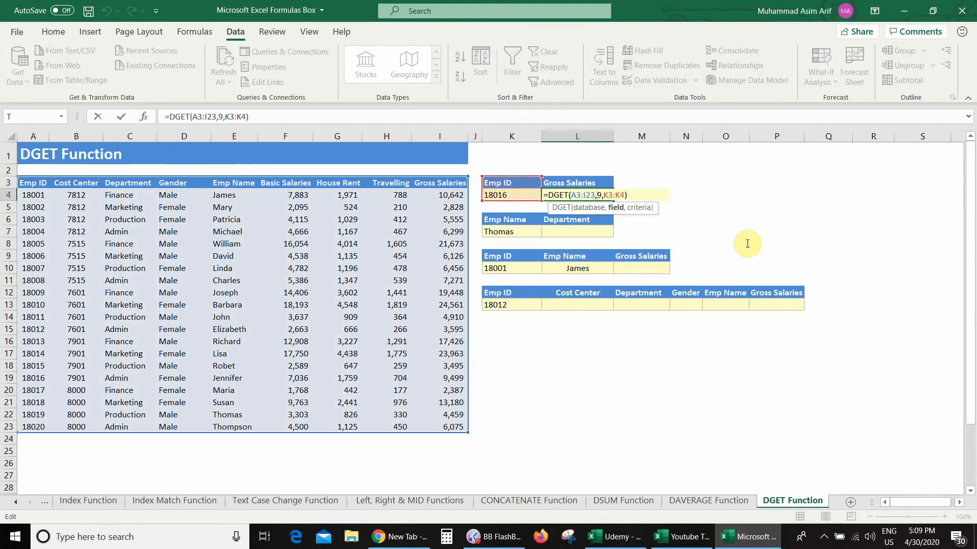
{"action": "key", "text": "shift+Right"}
{"action": "type", "text": "\"\""}
{"action": "type", "text": "z"}
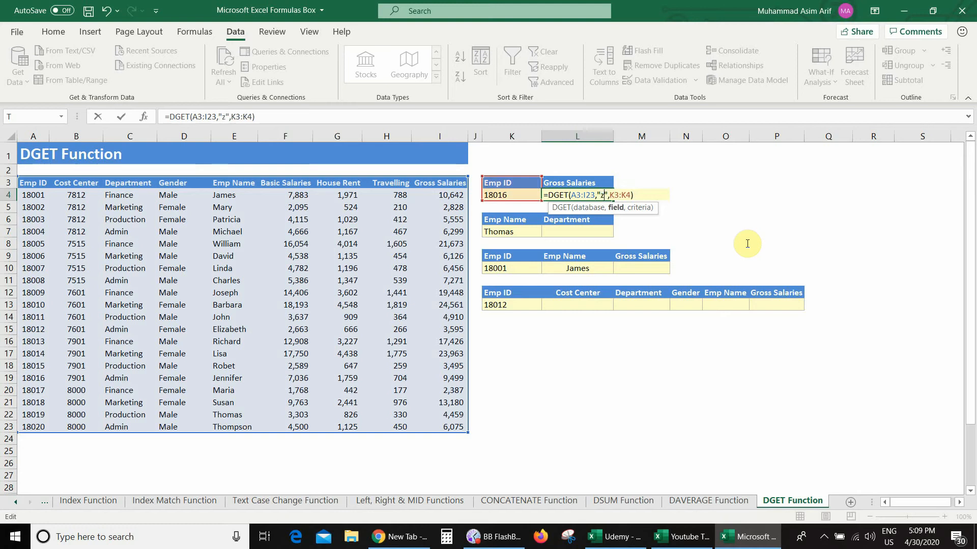
{"action": "key", "text": "BackSpace"}
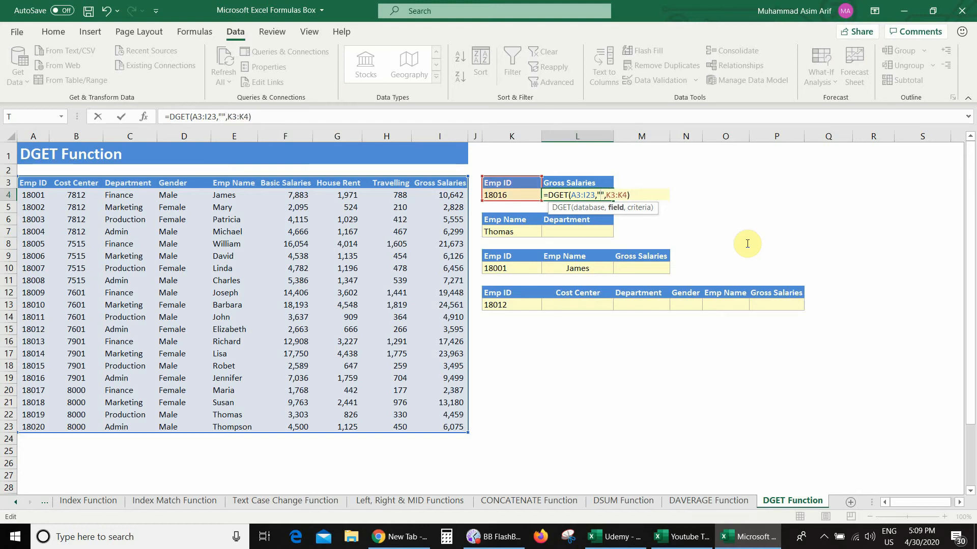
{"action": "type", "text": "Gross"}
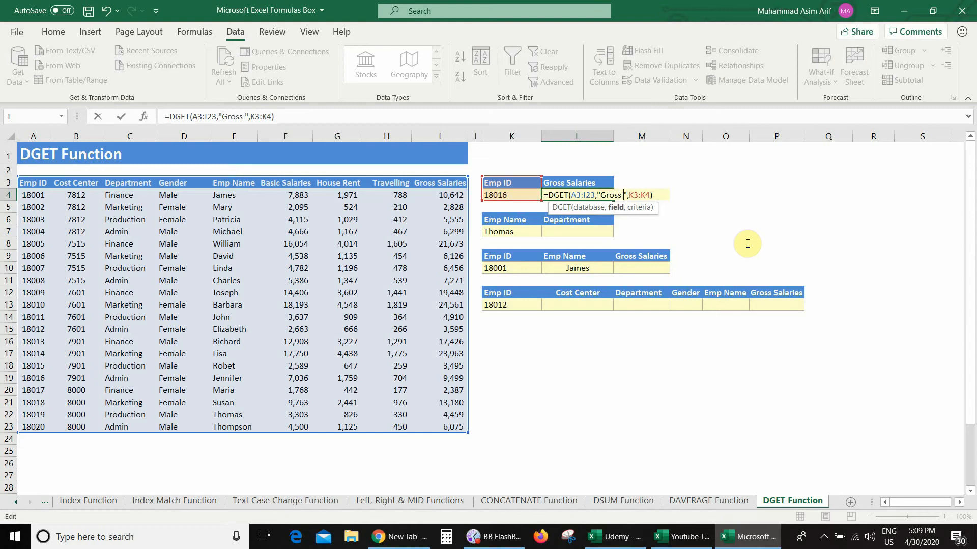
{"action": "type", "text": " Salaries"}
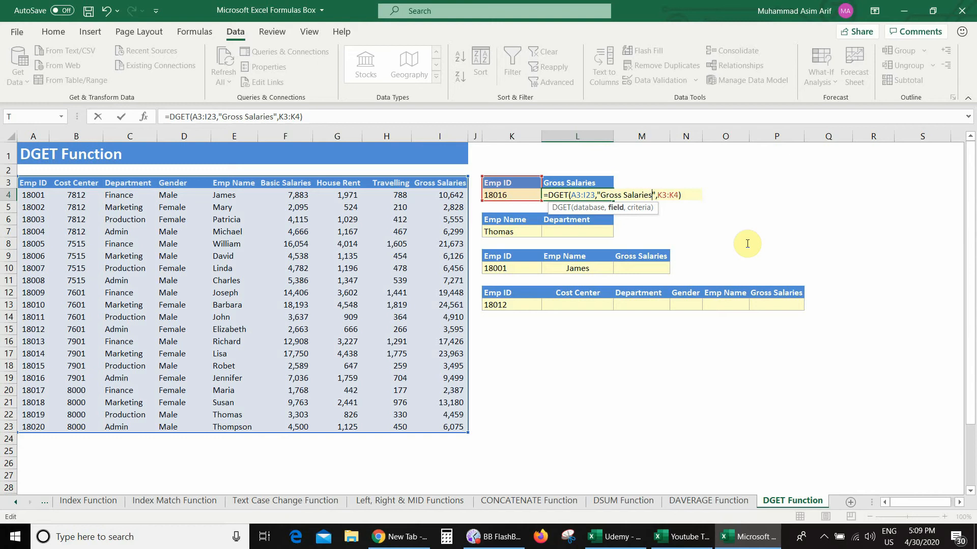
{"action": "key", "text": "Return"}
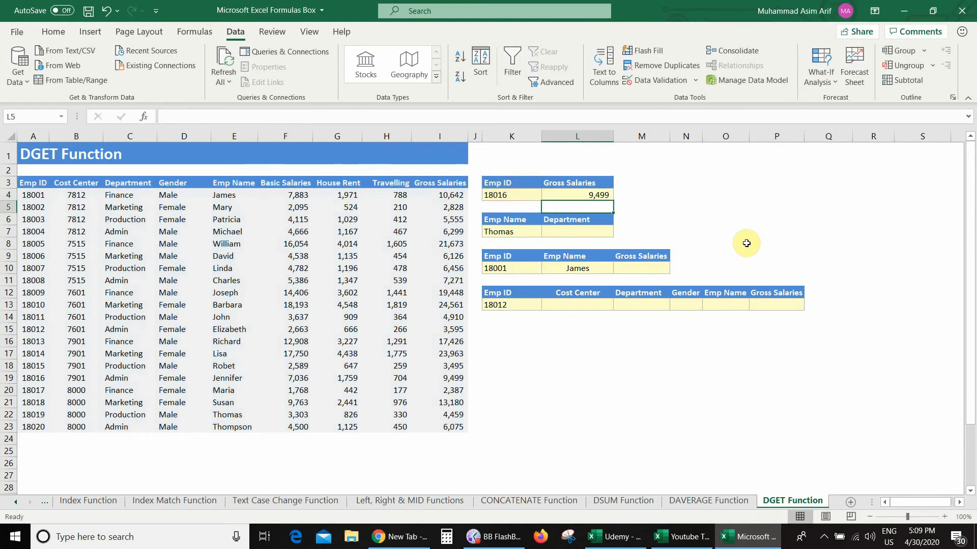
Change the field argument of the DGET formula in L4 to a reference to header cell L3
{"action": "left_click", "coordinate": [594, 195]}
{"action": "key", "text": "F2"}
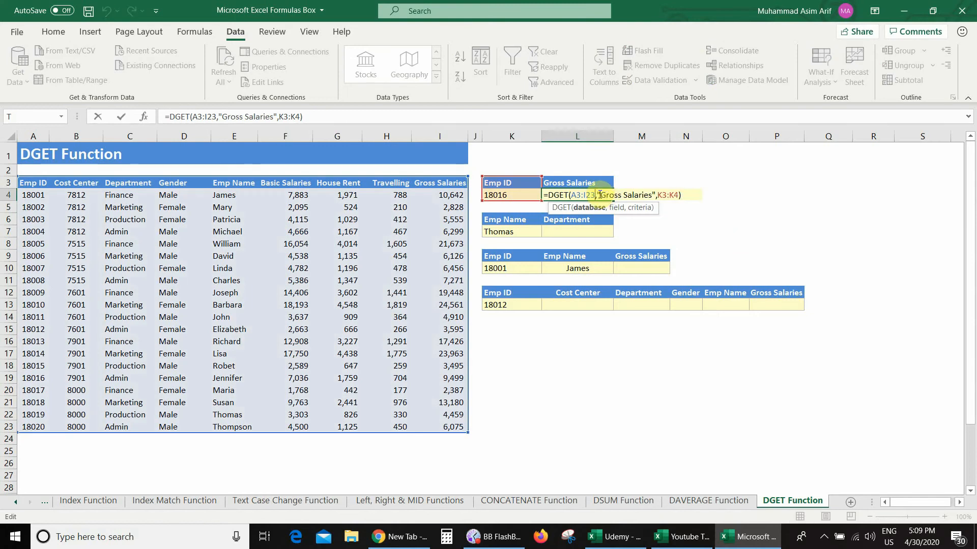
{"action": "left_click_drag", "start_coordinate": [597, 195], "coordinate": [656, 192]}
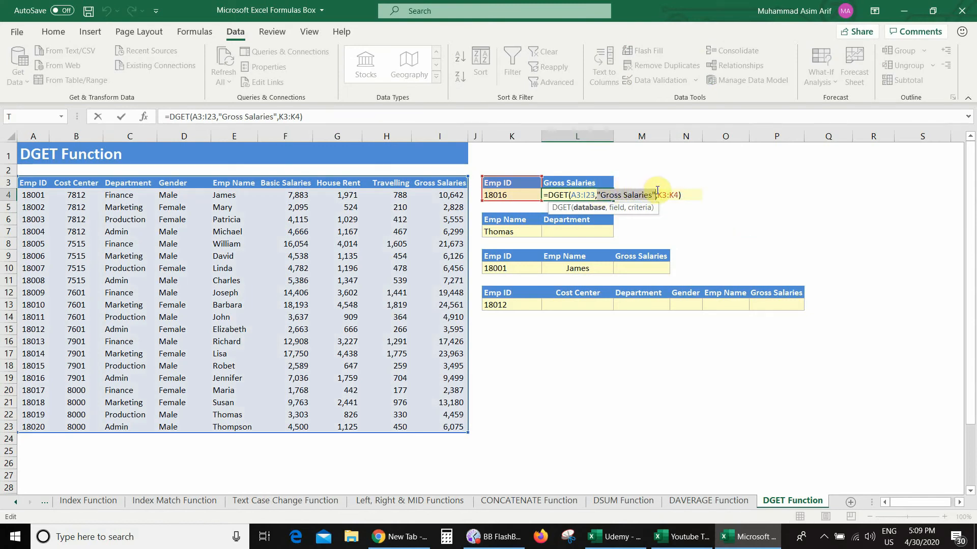
{"action": "key", "text": "Delete"}
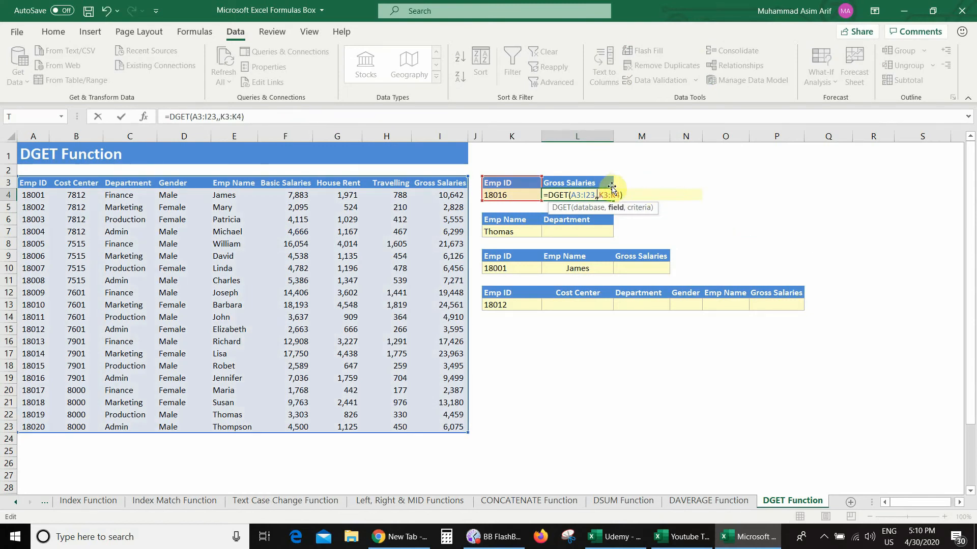
{"action": "left_click", "coordinate": [596, 182]}
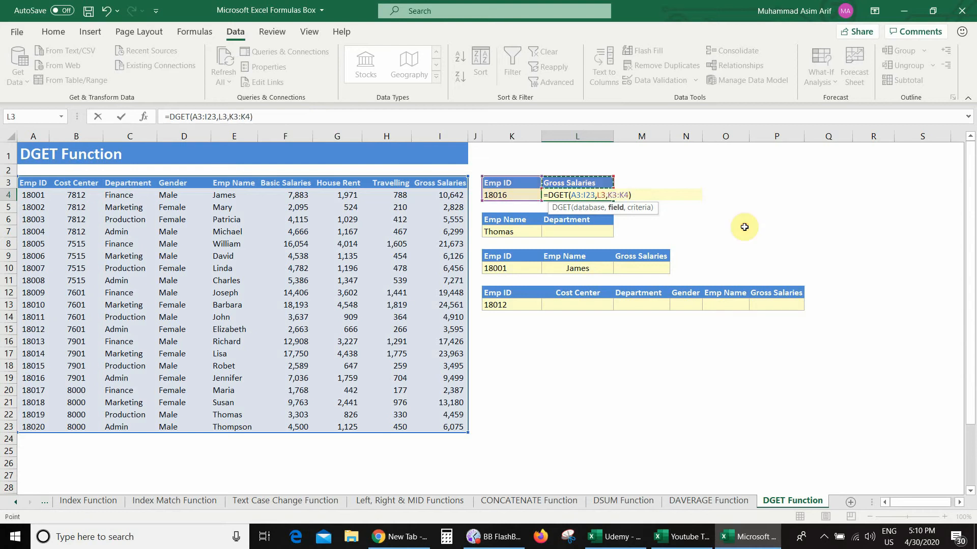
{"action": "key", "text": "Return"}
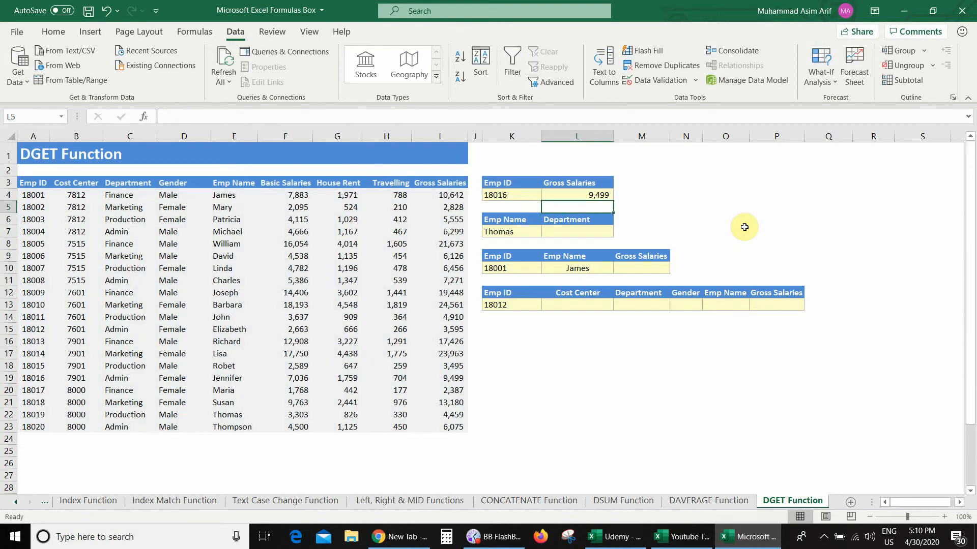
Set the Emp Name criterion in K7 to the employee listed in row 18 of the table
{"action": "left_click", "coordinate": [585, 223]}
{"action": "left_click", "coordinate": [581, 232]}
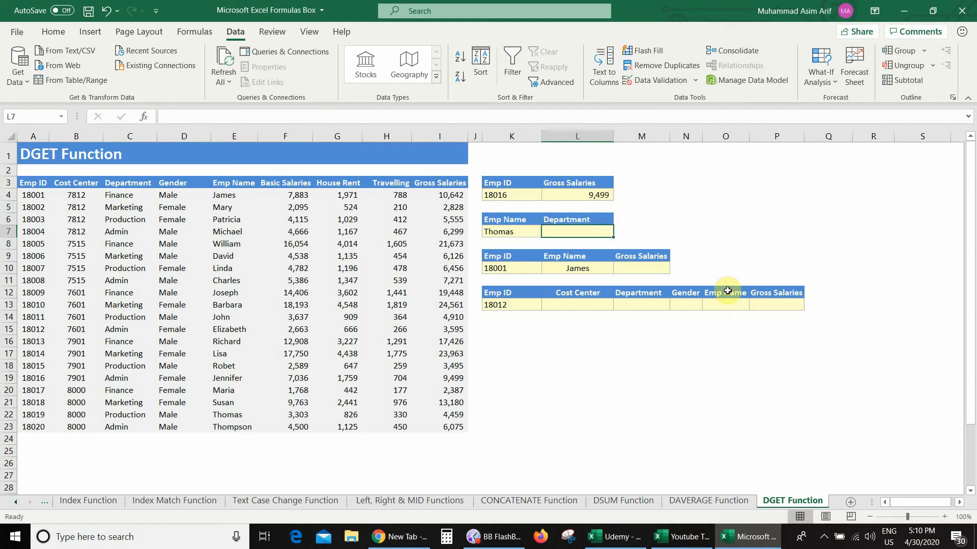
{"action": "left_click", "coordinate": [518, 229]}
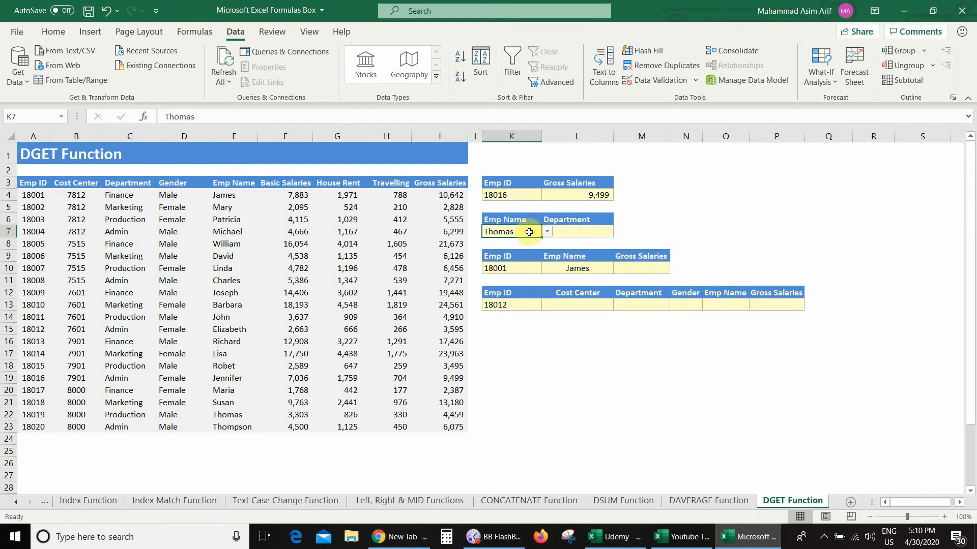
{"action": "left_click", "coordinate": [546, 233]}
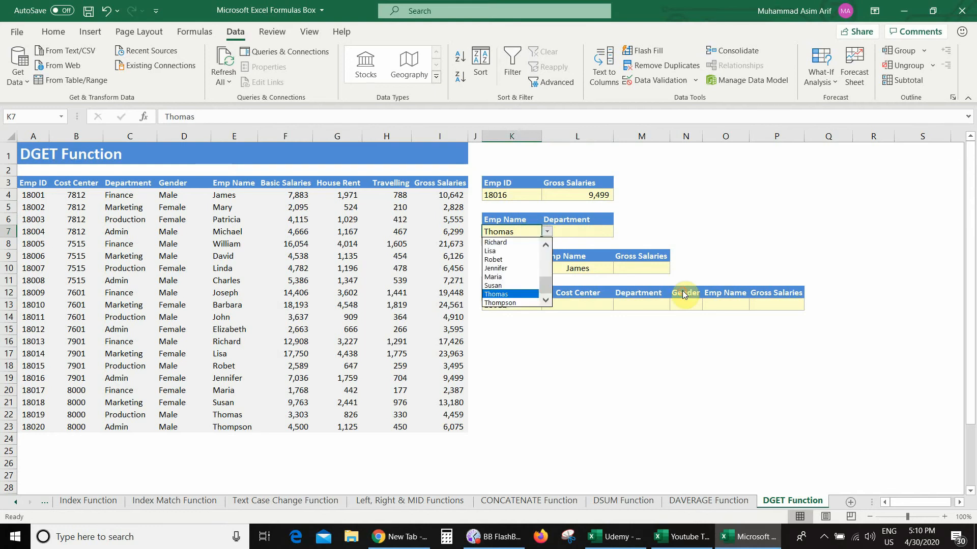
{"action": "left_click", "coordinate": [520, 261]}
Examine where the Emp Name column sits relative to the Department column in the employee table
{"action": "left_click", "coordinate": [593, 231]}
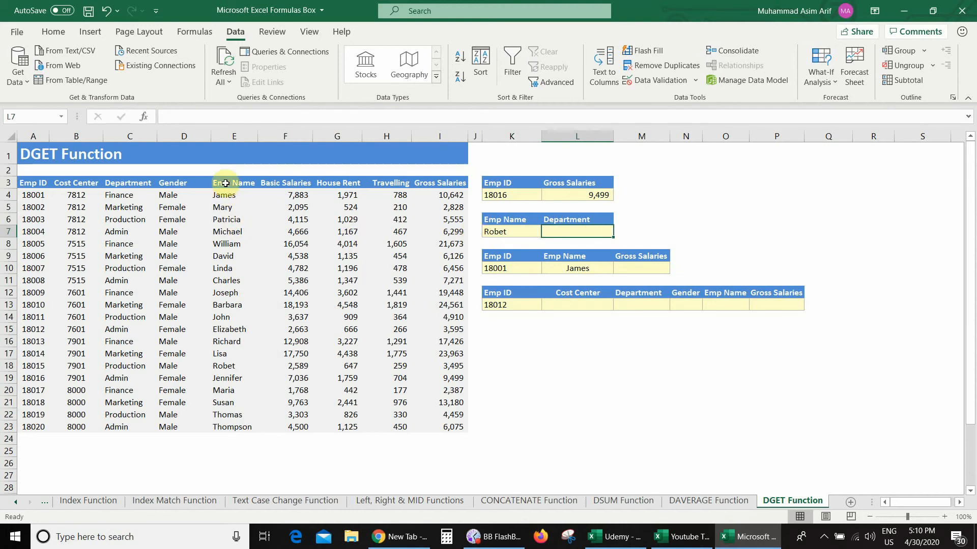
{"action": "left_click_drag", "start_coordinate": [226, 183], "coordinate": [240, 415]}
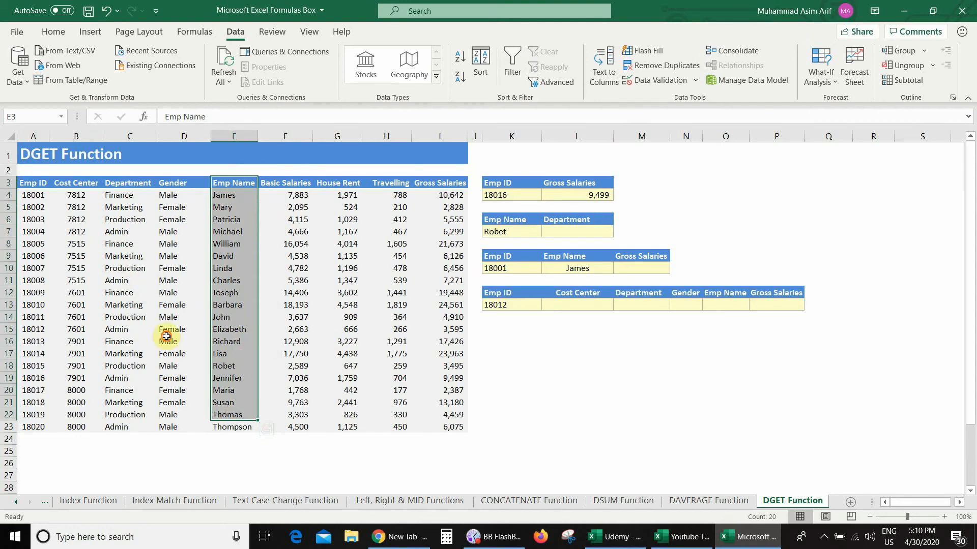
{"action": "left_click", "coordinate": [134, 270]}
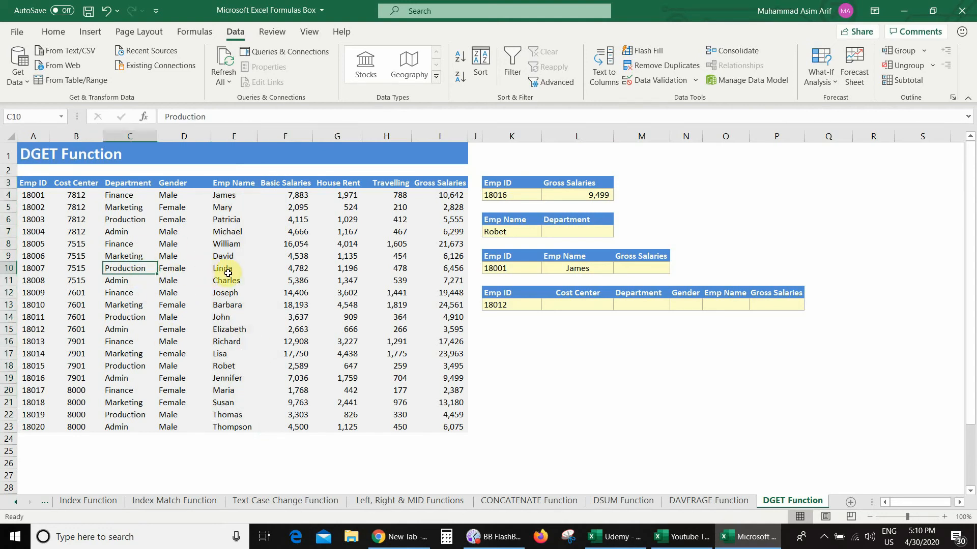
{"action": "left_click_drag", "start_coordinate": [235, 279], "coordinate": [127, 280]}
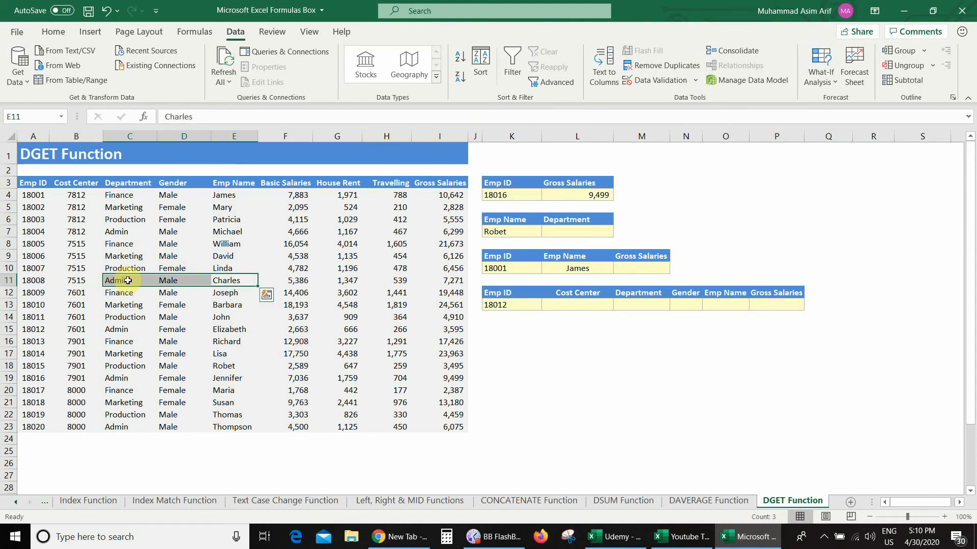
Enter a DGET formula in L7 with database A3:I23, header cell L6 as the field and K6:K7 as the criteria
{"action": "left_click", "coordinate": [571, 232]}
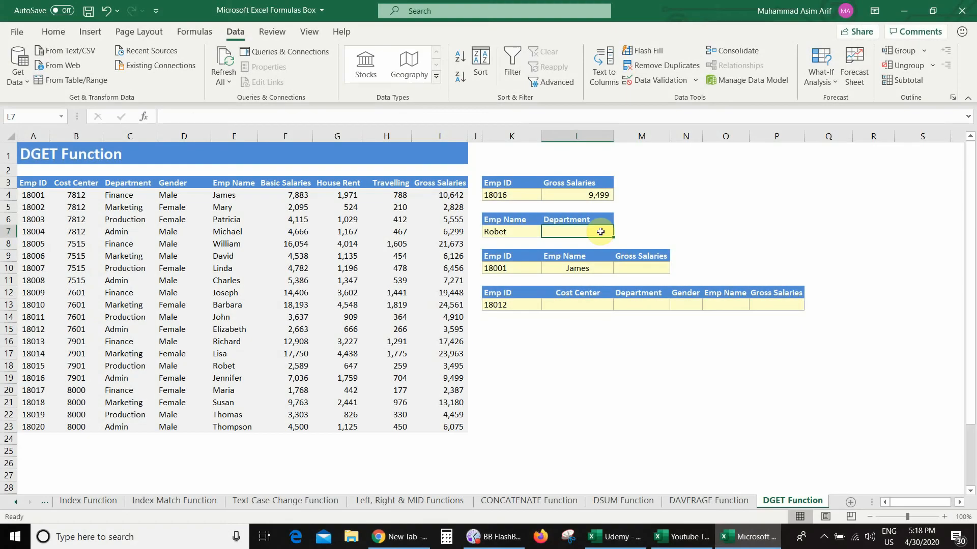
{"action": "type", "text": "=d"}
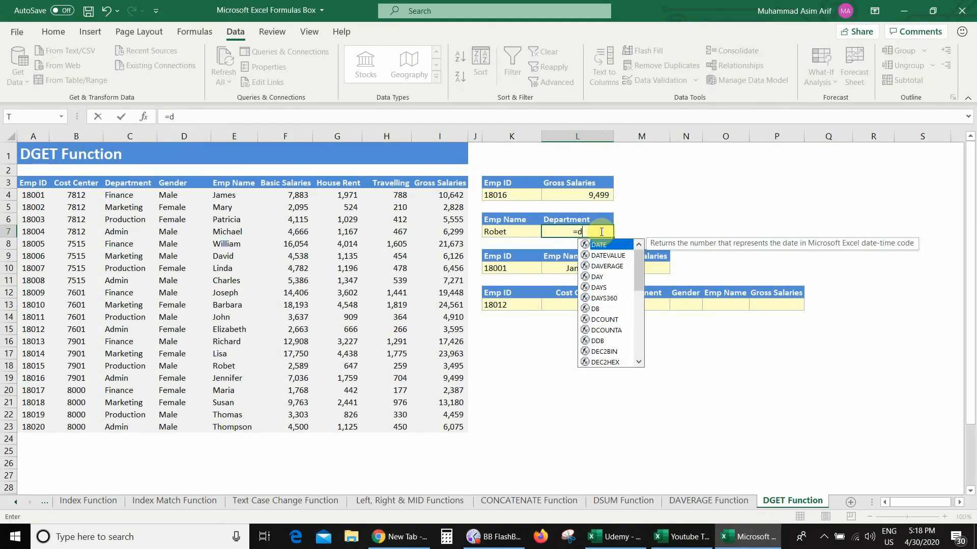
{"action": "type", "text": "get("}
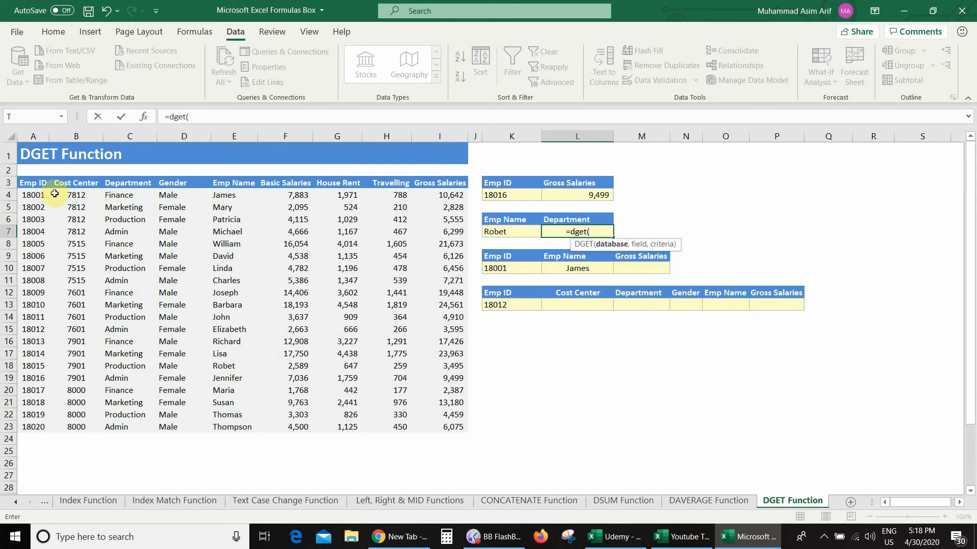
{"action": "left_click", "coordinate": [35, 183]}
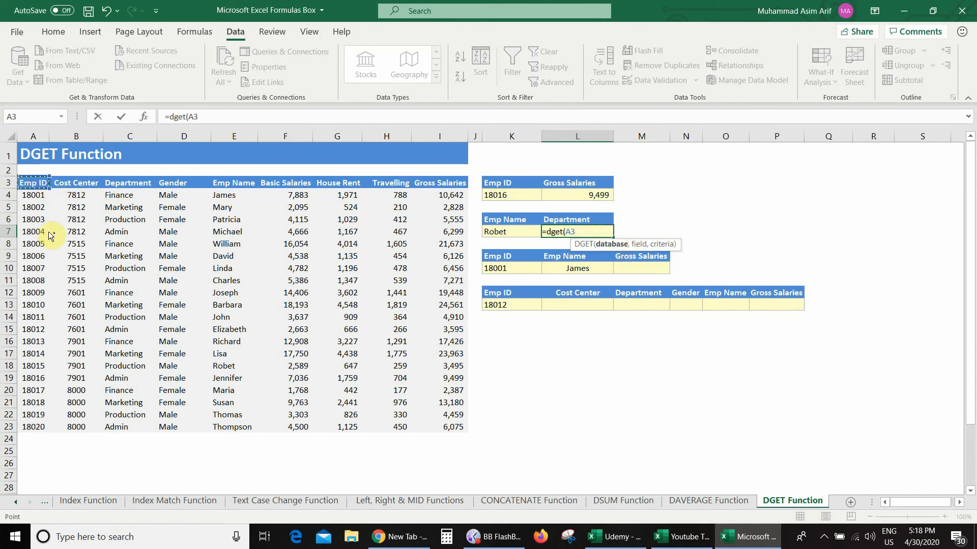
{"action": "key", "text": "ctrl+shift+Right"}
{"action": "key", "text": "ctrl+shift+Down"}
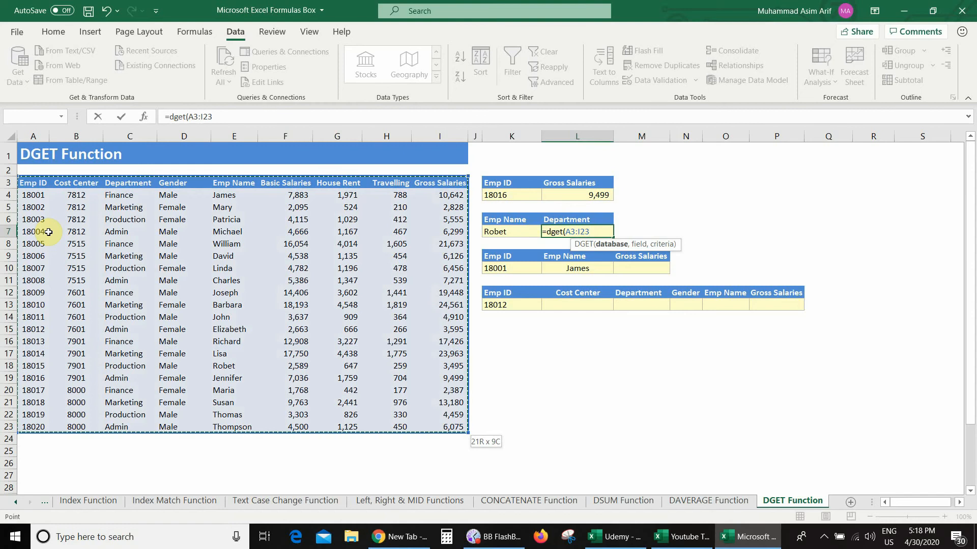
{"action": "type", "text": ","}
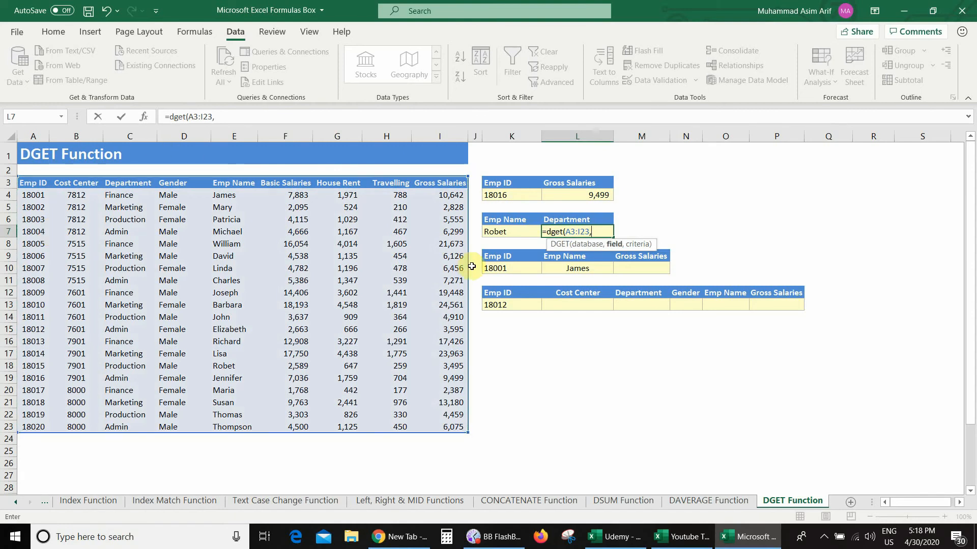
{"action": "left_click", "coordinate": [576, 220]}
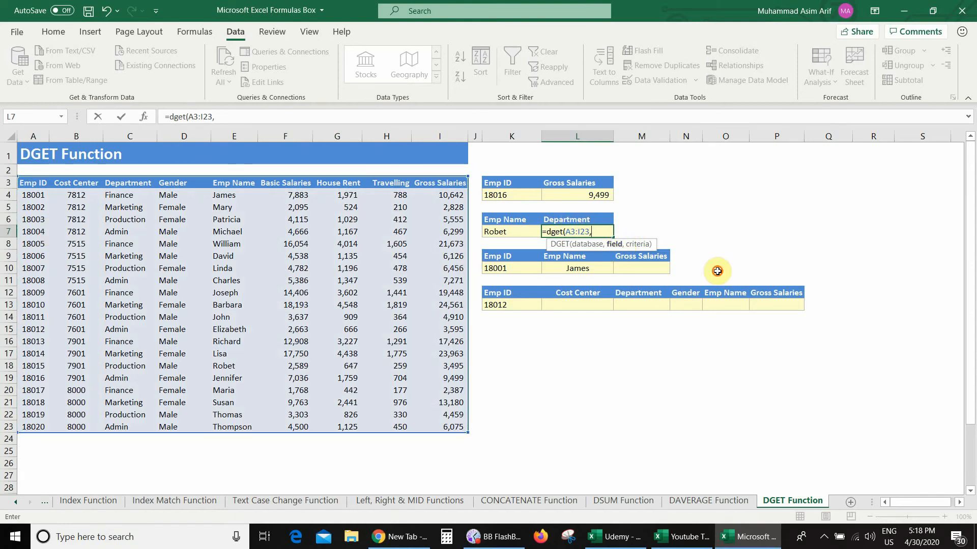
{"action": "type", "text": ","}
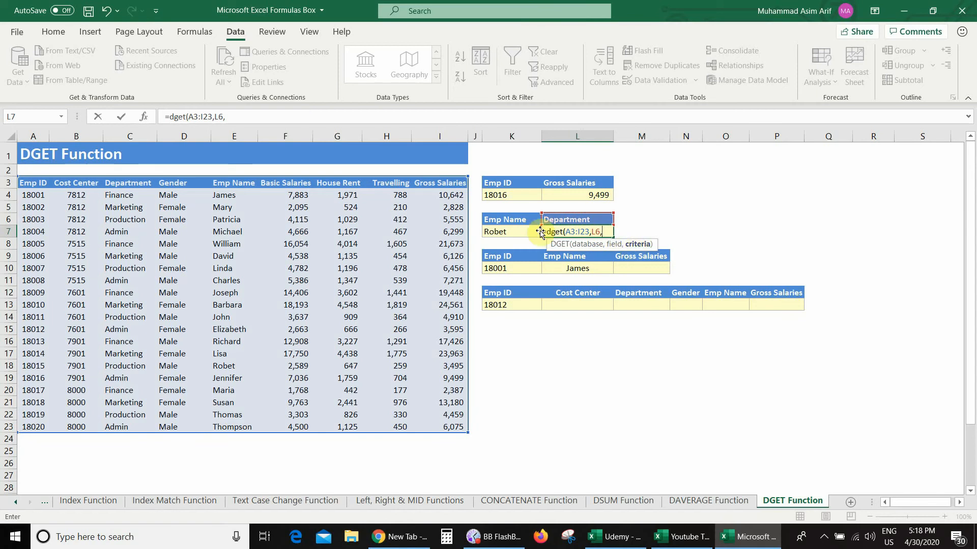
{"action": "left_click_drag", "start_coordinate": [508, 220], "coordinate": [506, 233]}
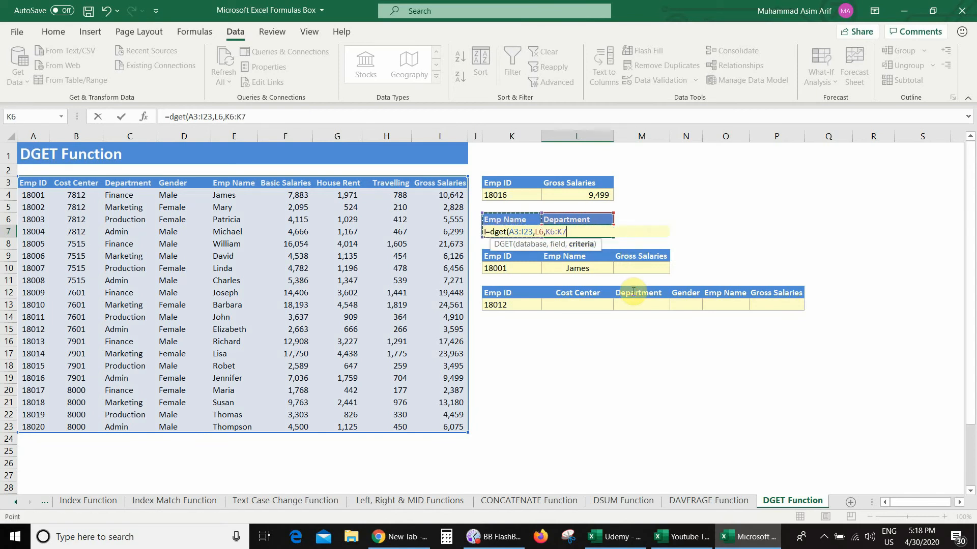
{"action": "type", "text": ")"}
{"action": "key", "text": "Return"}
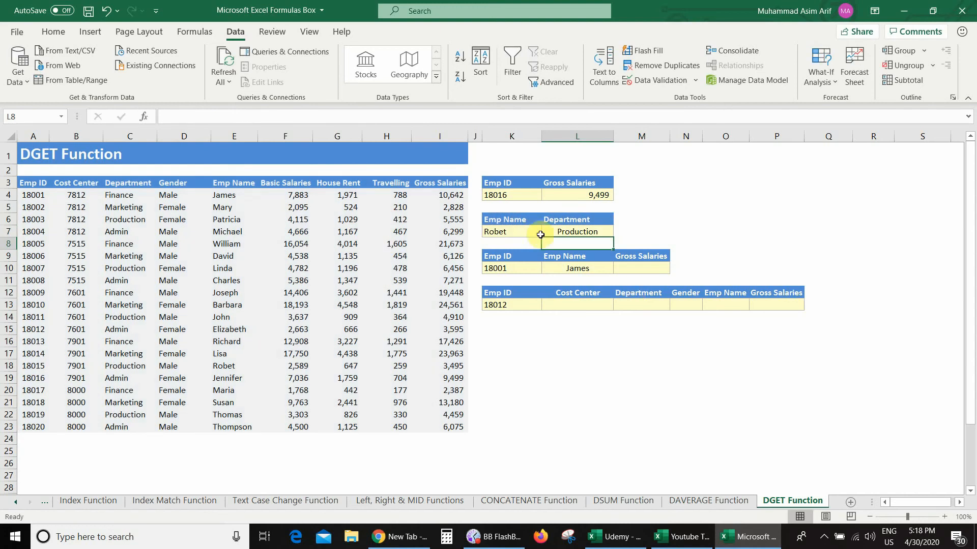
Check the L7 formula and compare its department with the employee's record in row 18 of the table
{"action": "left_click", "coordinate": [588, 232]}
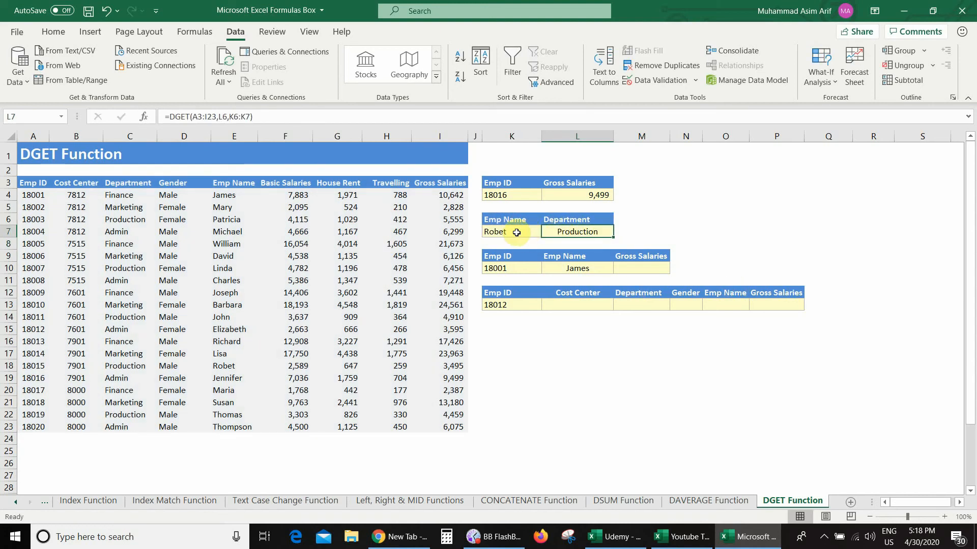
{"action": "left_click", "coordinate": [231, 367]}
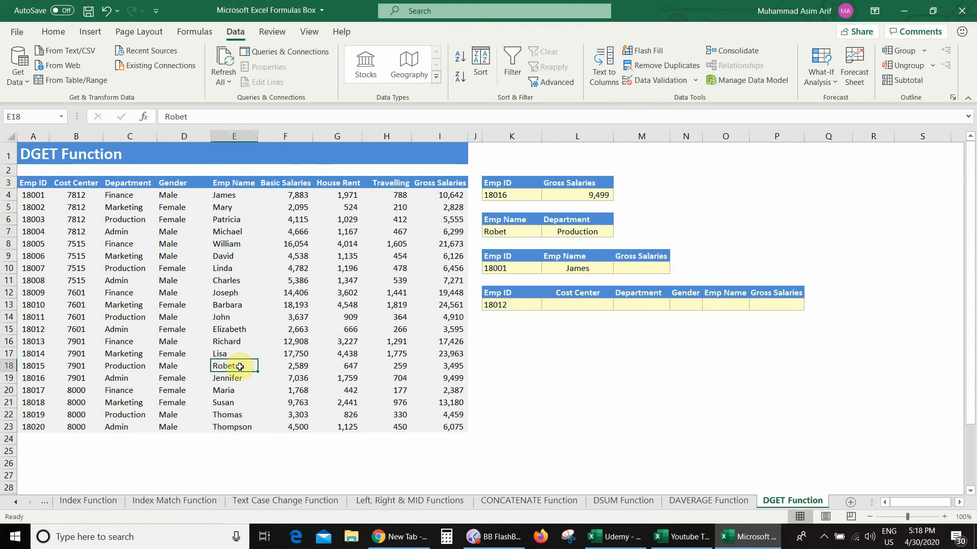
{"action": "left_click", "coordinate": [135, 368]}
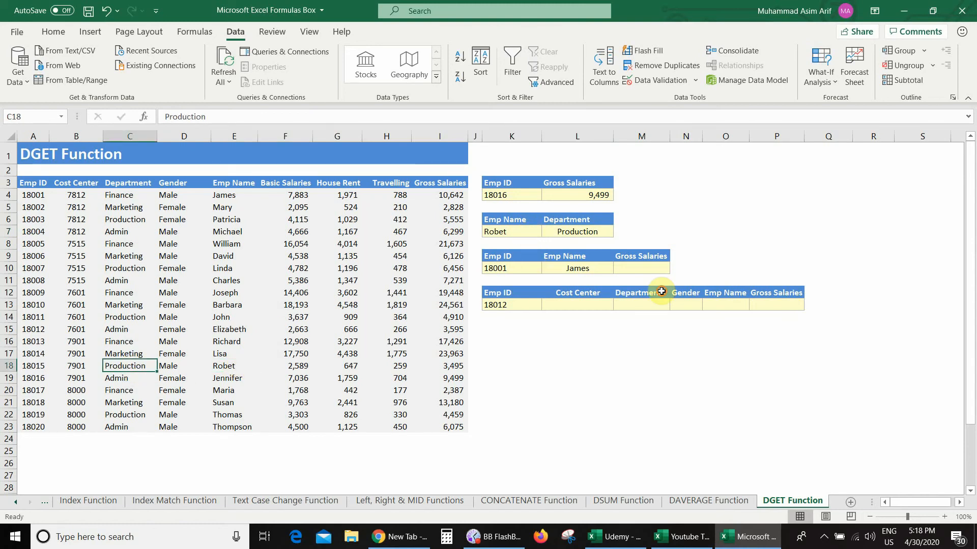
Set the Emp Name criterion in K7 to the employee listed in row 21 and check that row's department
{"action": "left_click", "coordinate": [537, 233]}
{"action": "left_click", "coordinate": [546, 232]}
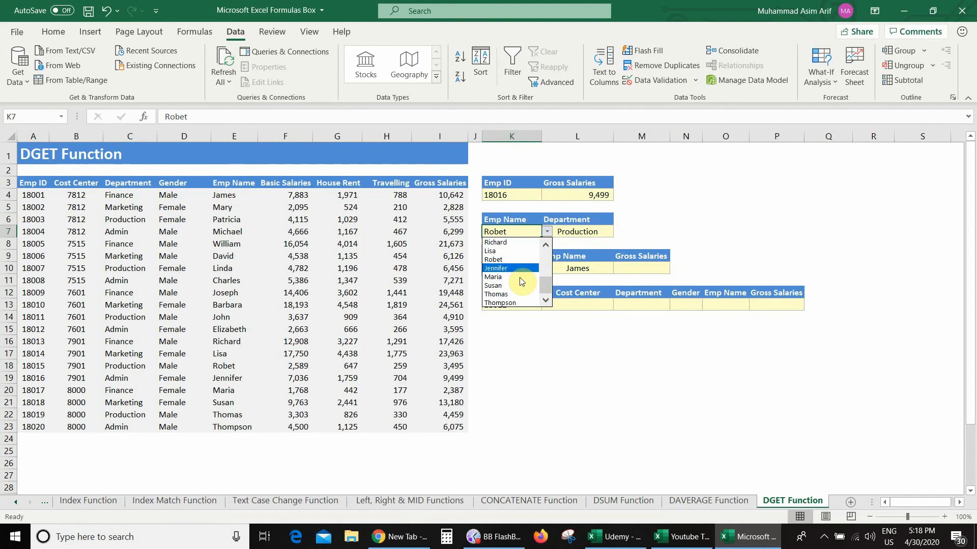
{"action": "key", "text": "Return"}
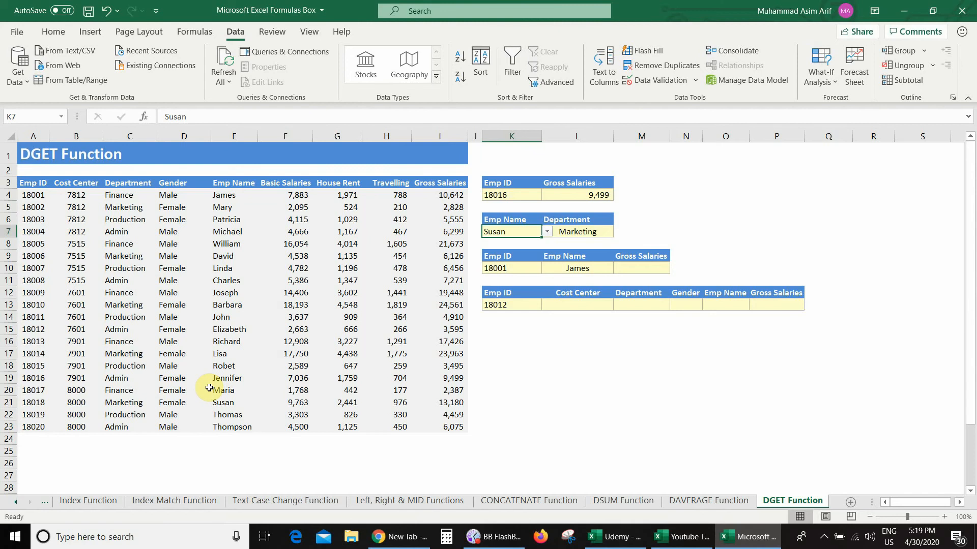
{"action": "left_click", "coordinate": [227, 401]}
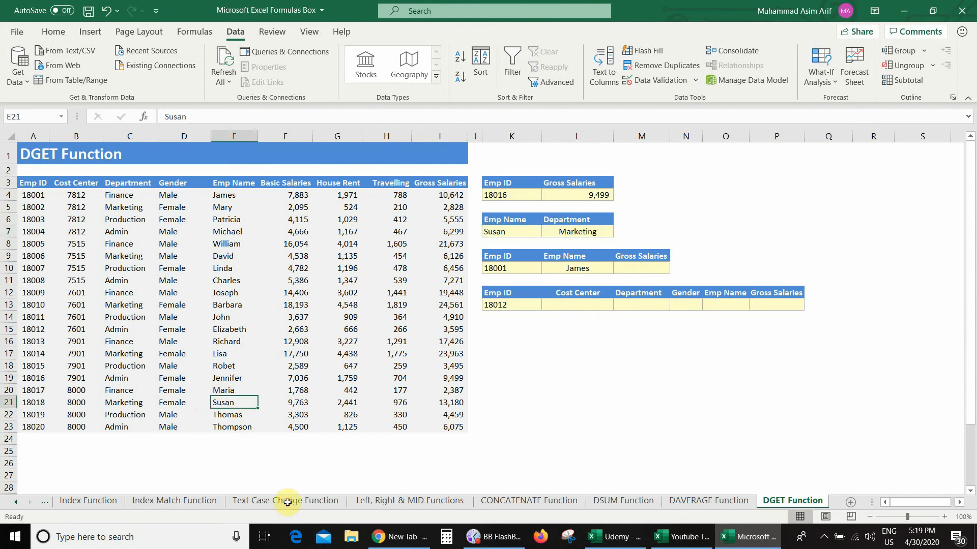
{"action": "left_click", "coordinate": [126, 403]}
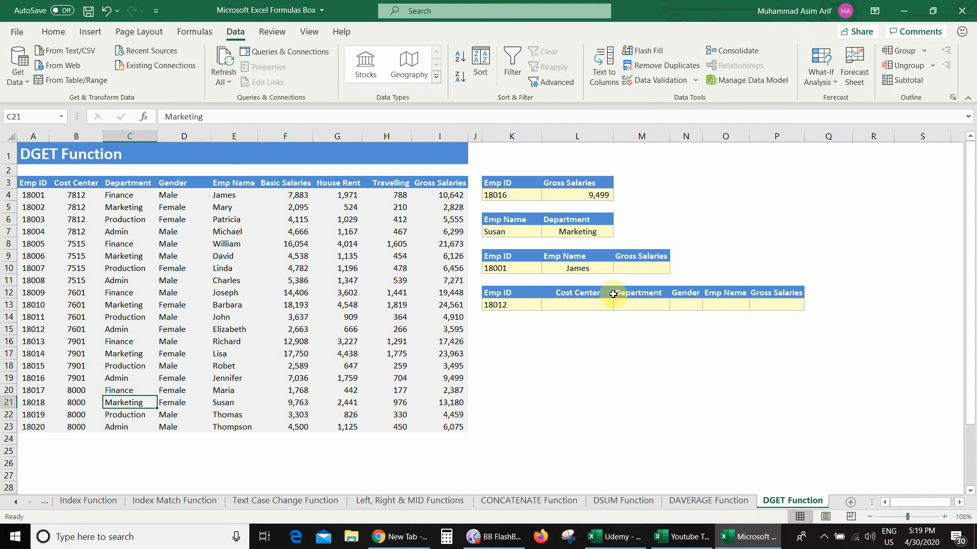
Enter a DGET formula in M10 with database A3:I23, header cell M9 as the field and two-column criteria K9:L10
{"action": "left_click", "coordinate": [641, 256]}
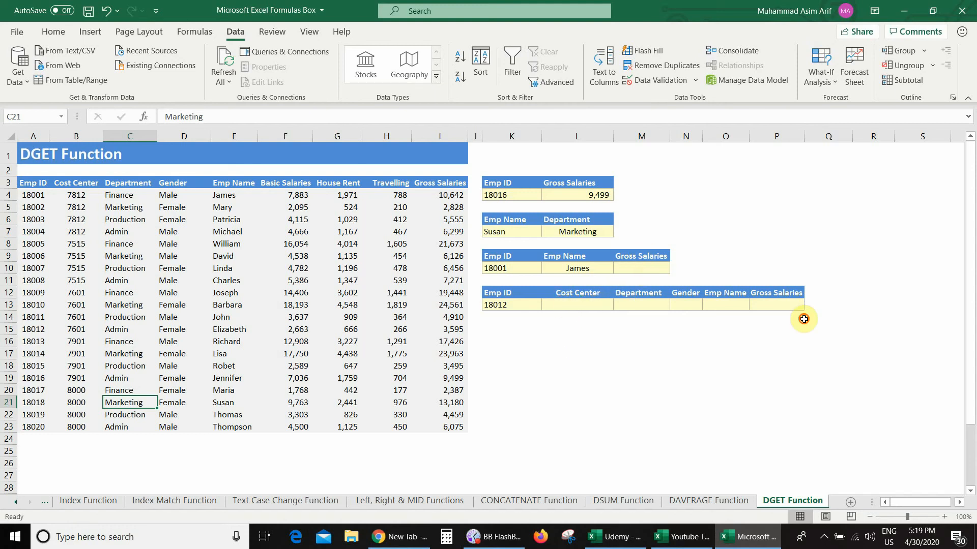
{"action": "left_click", "coordinate": [527, 267]}
{"action": "left_click", "coordinate": [561, 267]}
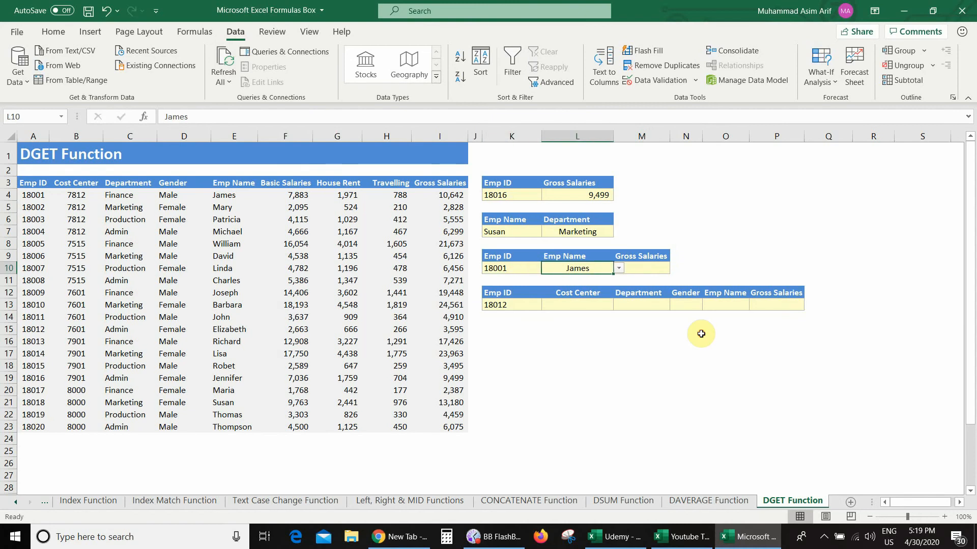
{"action": "left_click", "coordinate": [653, 268]}
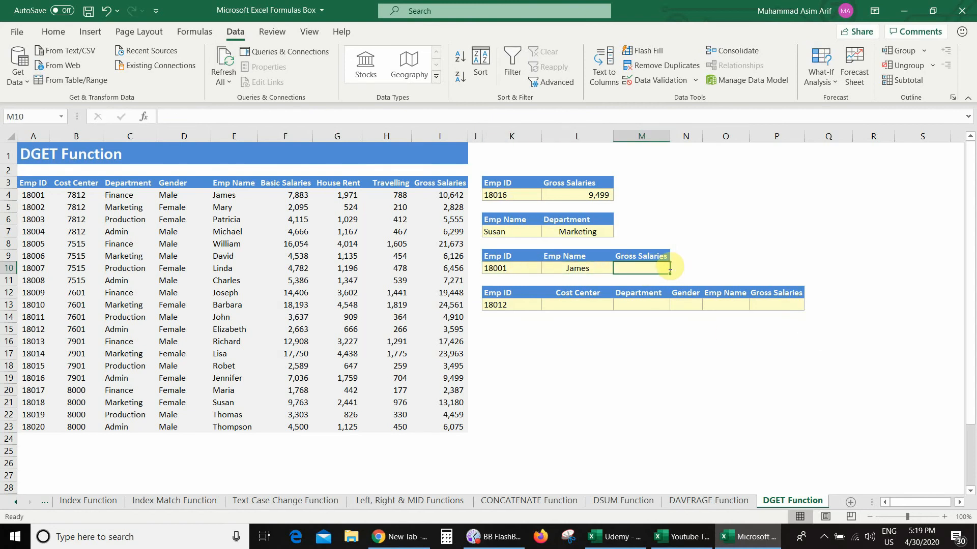
{"action": "type", "text": "=dget("}
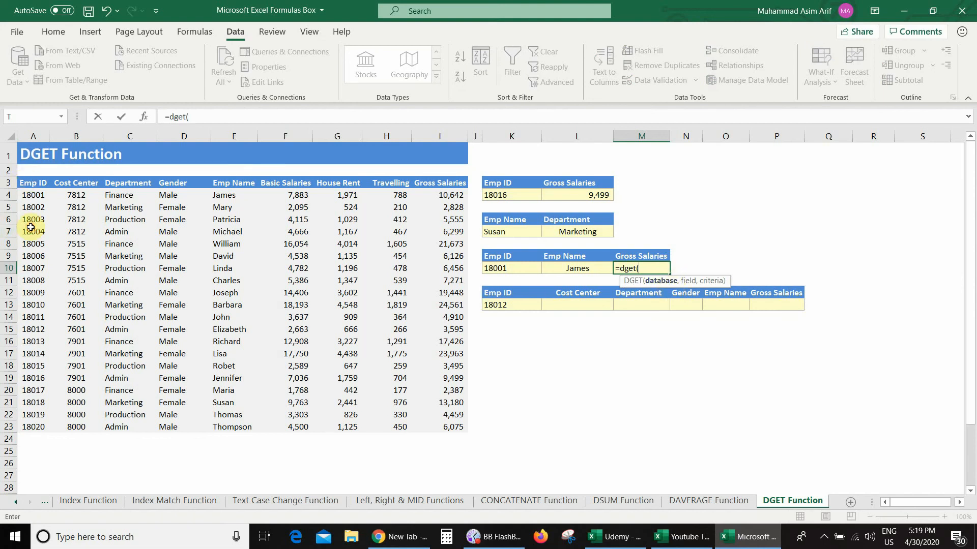
{"action": "left_click_drag", "start_coordinate": [33, 182], "coordinate": [462, 431]}
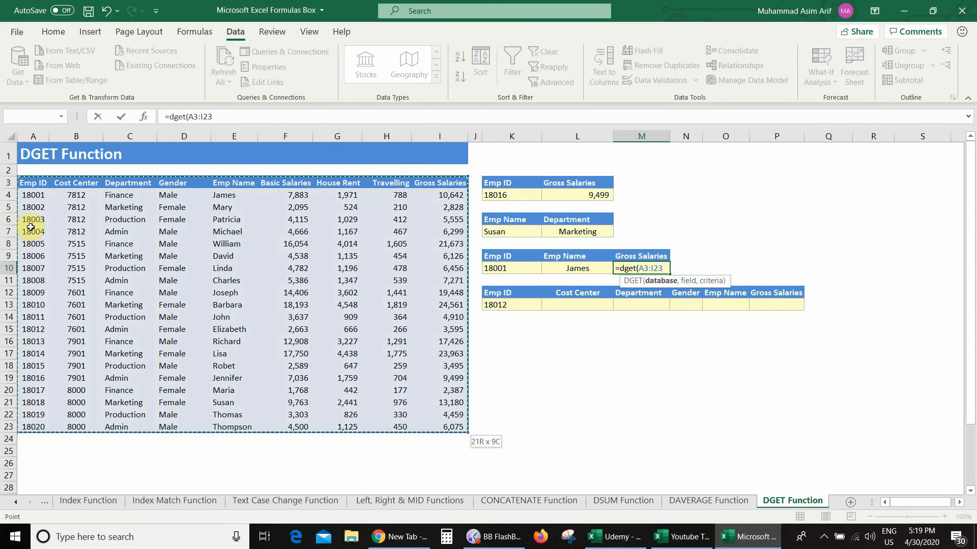
{"action": "type", "text": ","}
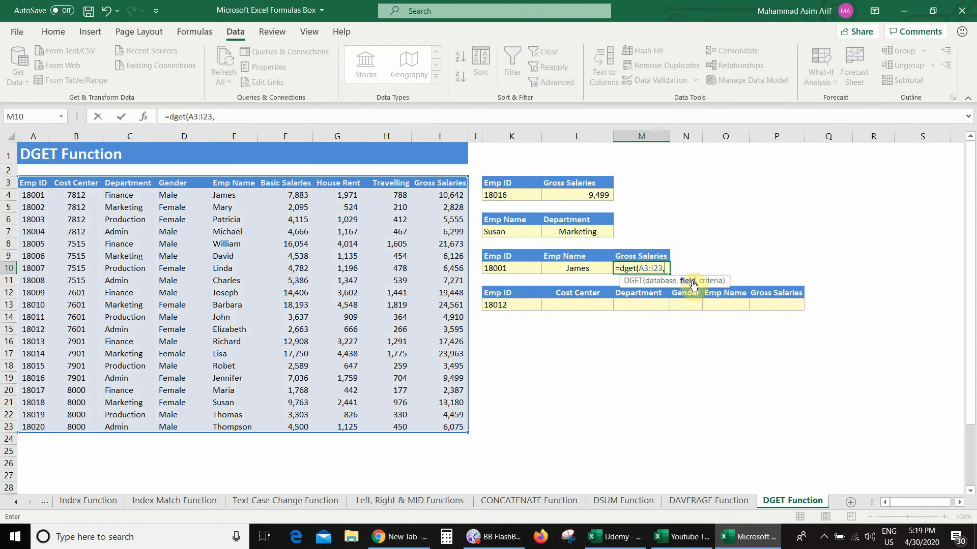
{"action": "left_click", "coordinate": [647, 255]}
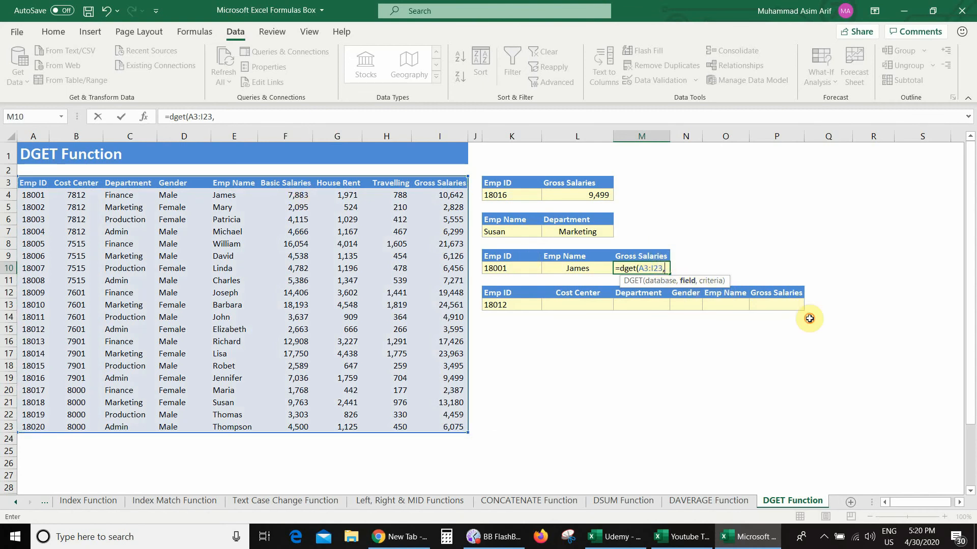
{"action": "type", "text": ","}
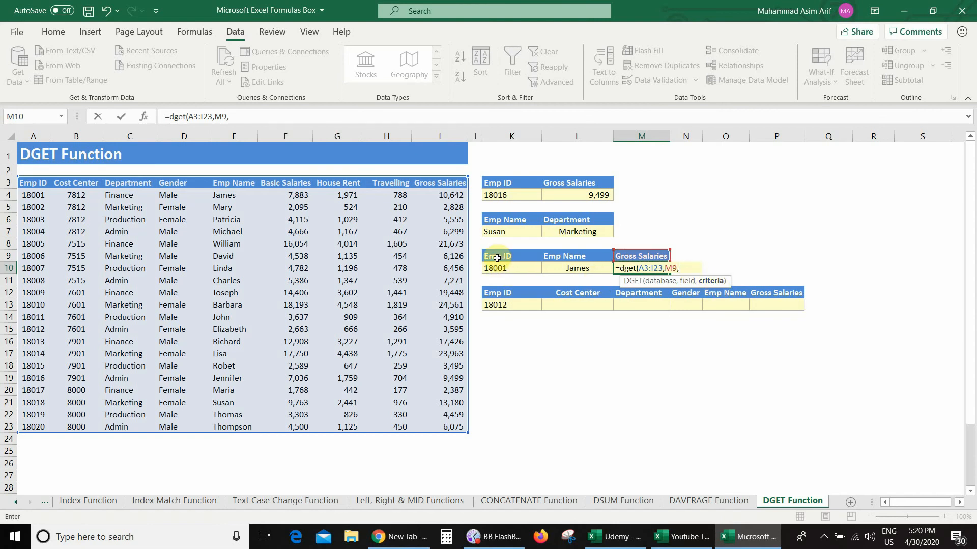
{"action": "left_click_drag", "start_coordinate": [497, 256], "coordinate": [574, 268]}
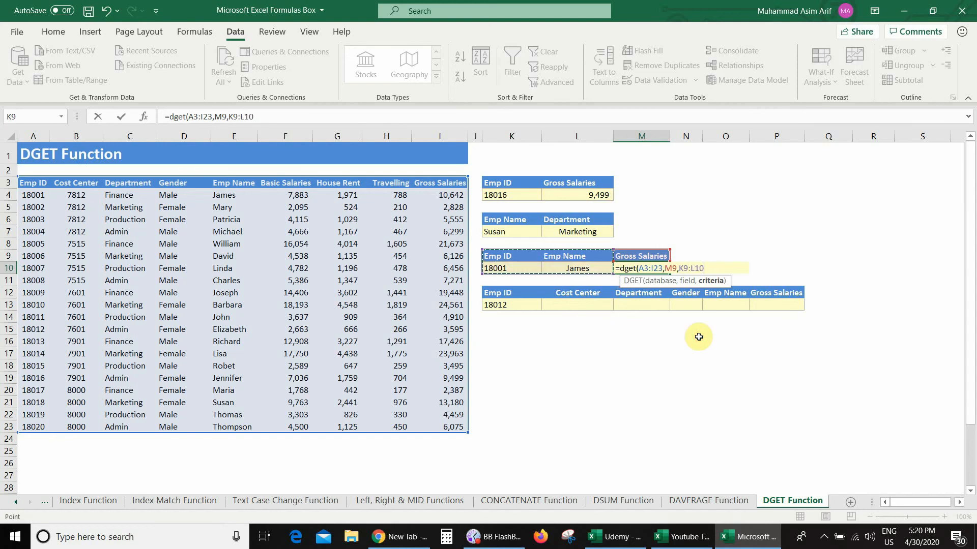
{"action": "type", "text": ")"}
{"action": "key", "text": "Return"}
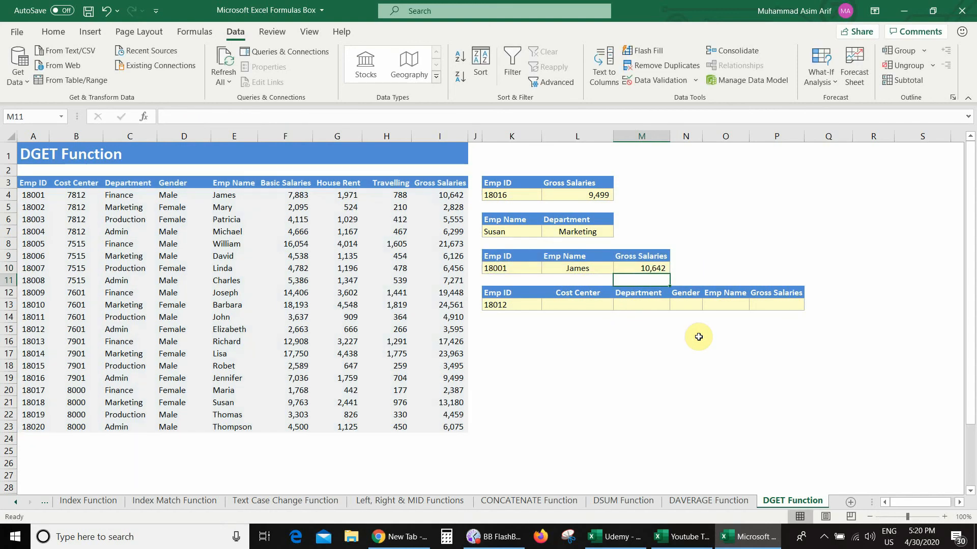
Set the Emp ID criterion in K10 to the ID listed in row 6 and inspect the M10 formula cell
{"action": "left_click", "coordinate": [637, 268]}
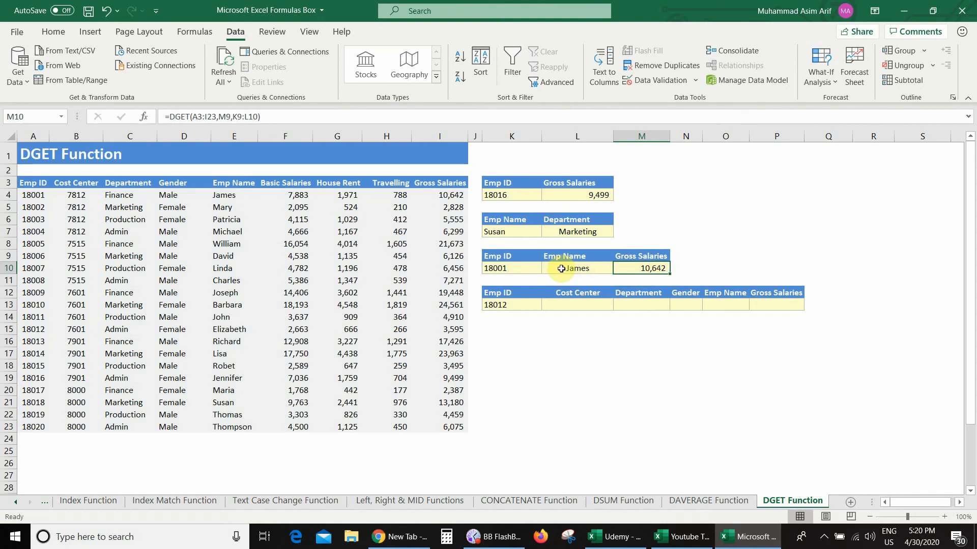
{"action": "left_click", "coordinate": [529, 268]}
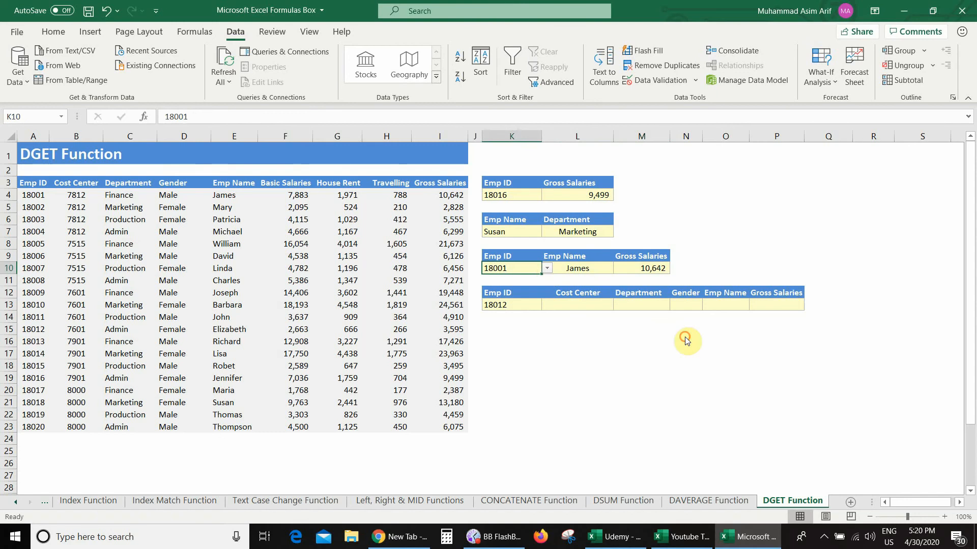
{"action": "left_click", "coordinate": [547, 268]}
{"action": "left_click", "coordinate": [511, 296]}
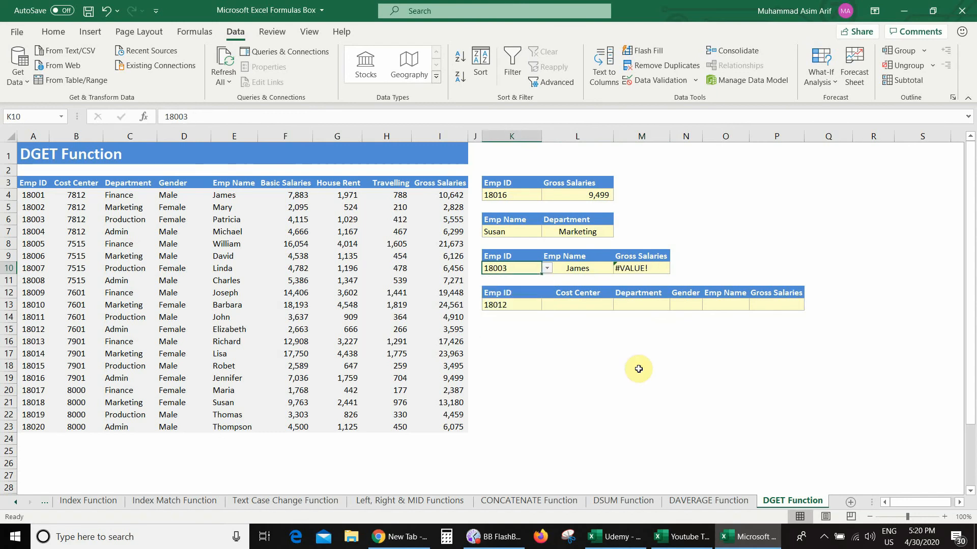
{"action": "key", "text": "Right"}
{"action": "key", "text": "Right"}
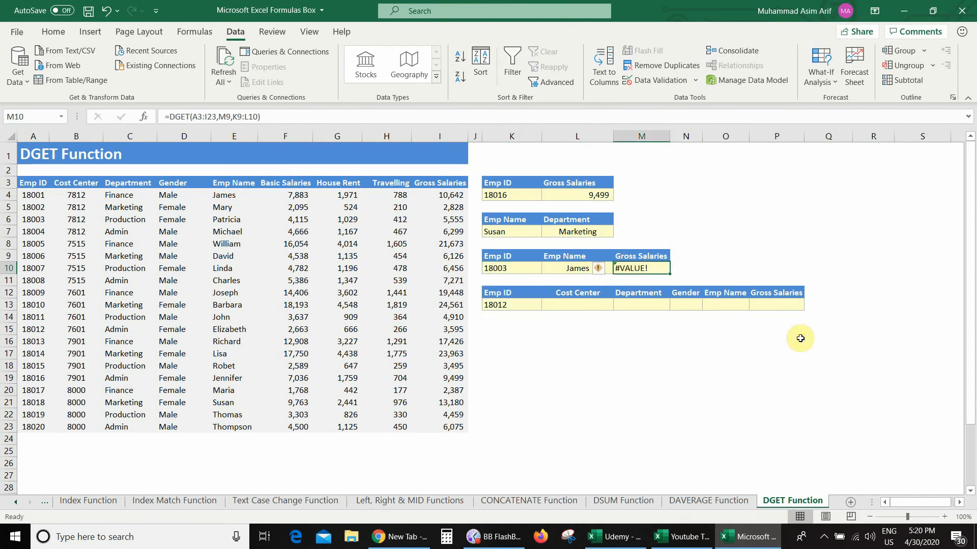
Set the Emp Name criterion in L10 to the employee listed in row 6 and check the gross salary in M10
{"action": "left_click", "coordinate": [579, 271]}
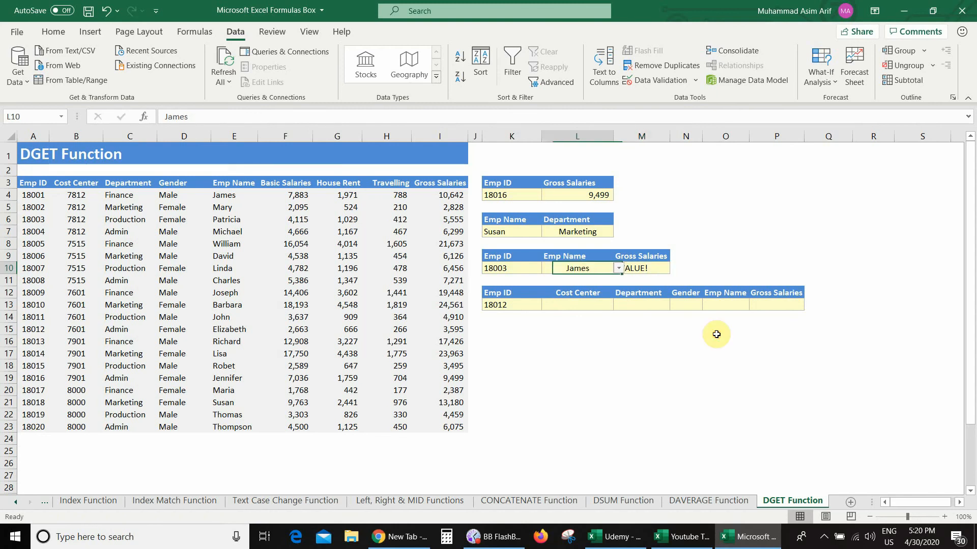
{"action": "left_click", "coordinate": [618, 268]}
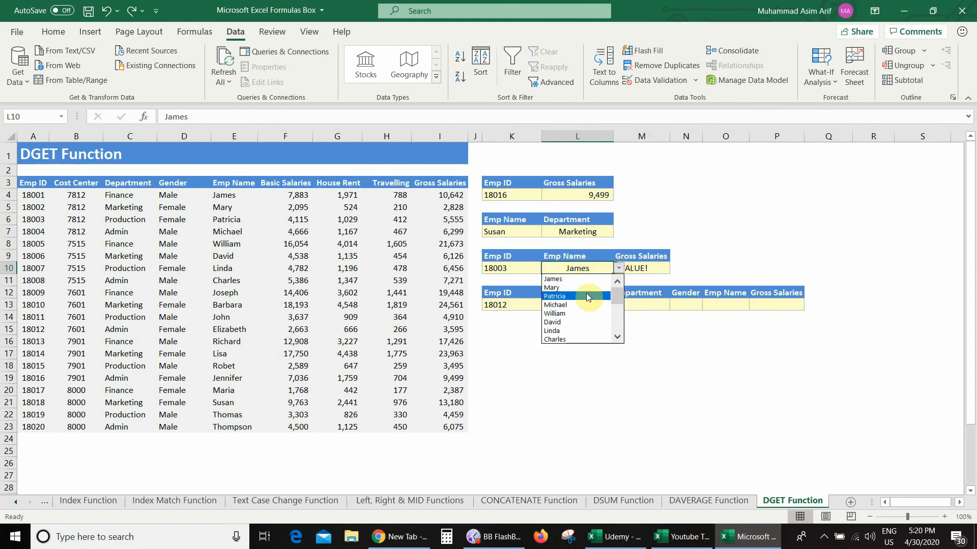
{"action": "left_click", "coordinate": [587, 297]}
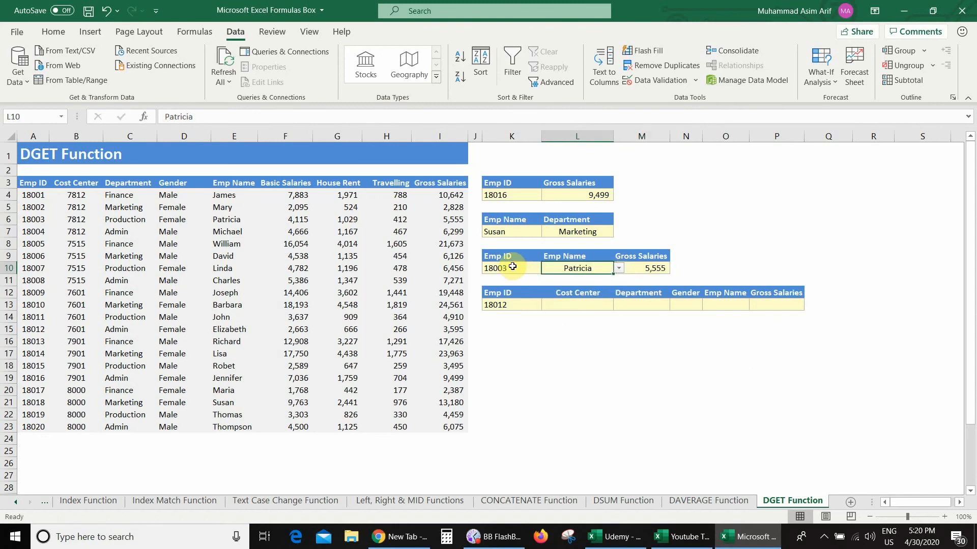
{"action": "left_click", "coordinate": [652, 269]}
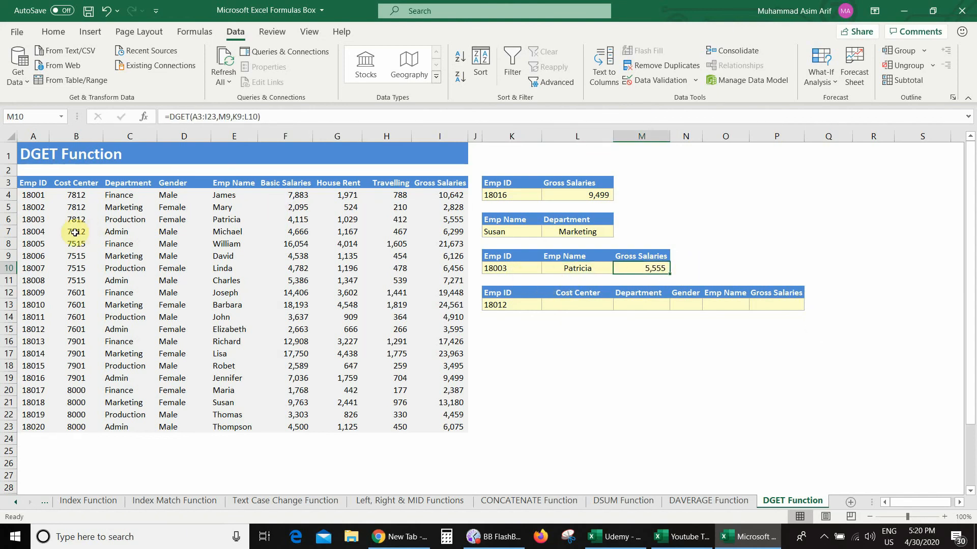
Check the Emp ID, Emp Name and Gross Salaries cells in row 6 against the two-criteria lookup in M10
{"action": "left_click", "coordinate": [39, 220]}
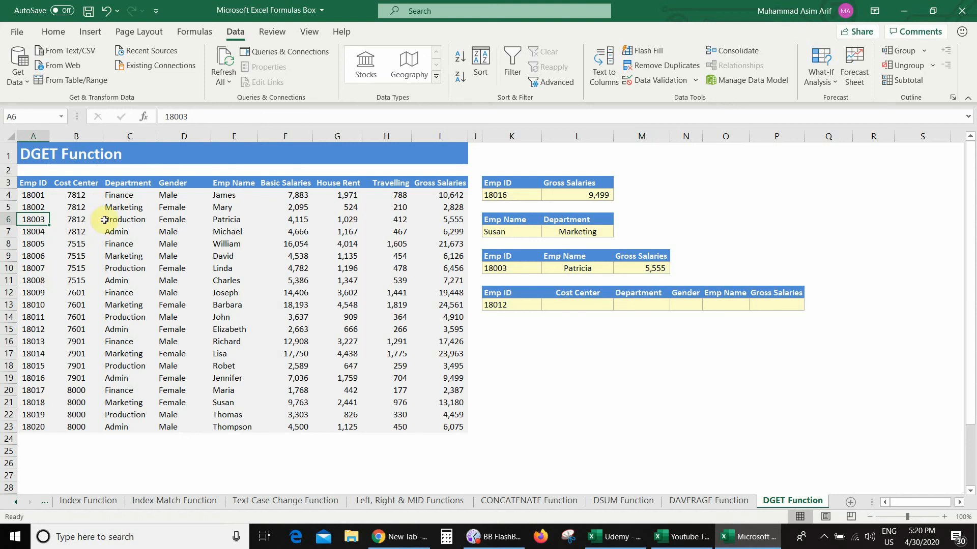
{"action": "left_click", "coordinate": [212, 221]}
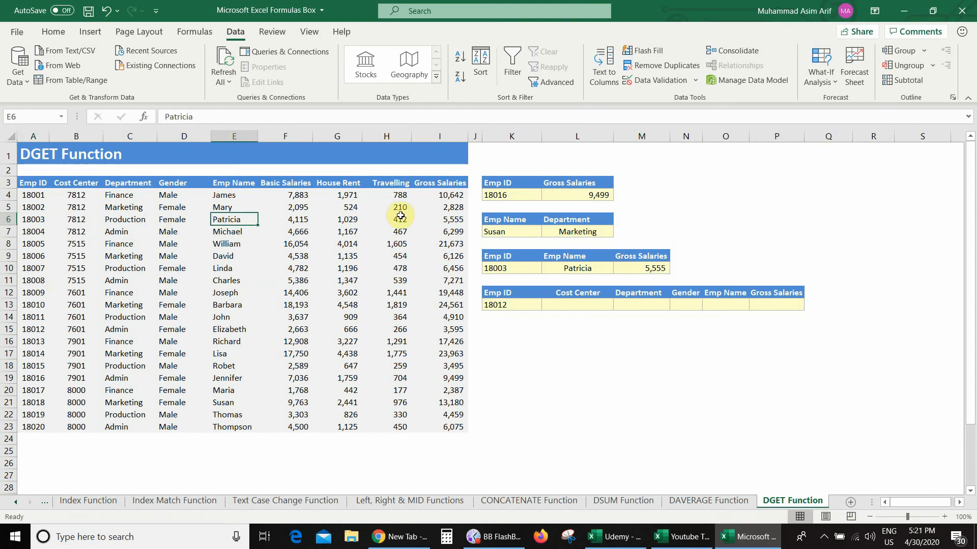
{"action": "left_click", "coordinate": [442, 221]}
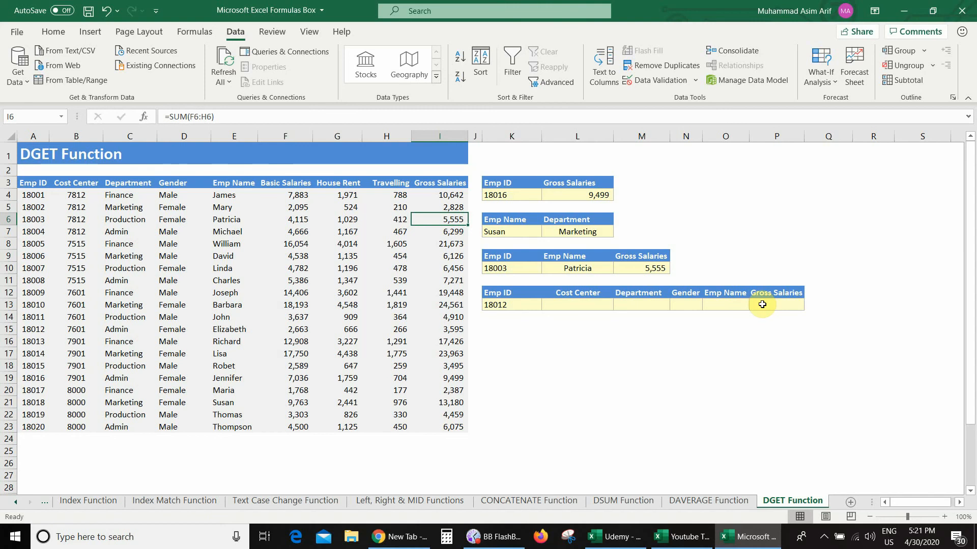
Set the Emp ID criterion in K13 to the ID listed in row 17
{"action": "left_click", "coordinate": [514, 304]}
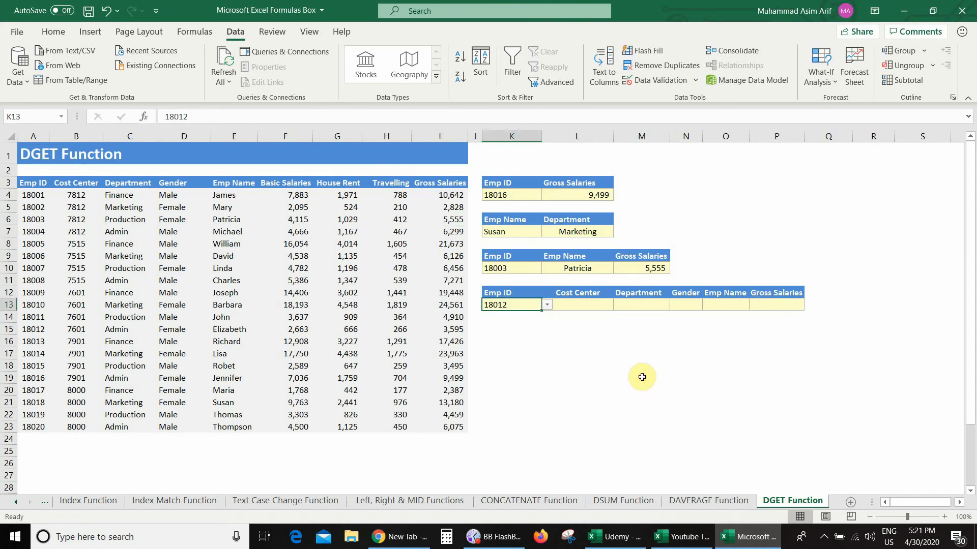
{"action": "left_click", "coordinate": [547, 305]}
{"action": "left_click", "coordinate": [526, 339]}
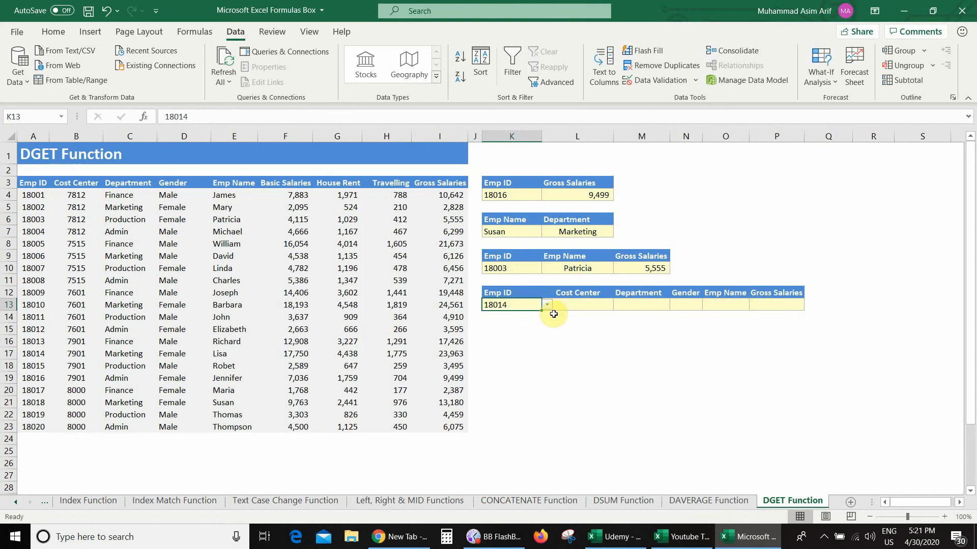
Start a DGET formula in L13 with the absolute range $A$3:$I$23 as its database
{"action": "left_click", "coordinate": [567, 306]}
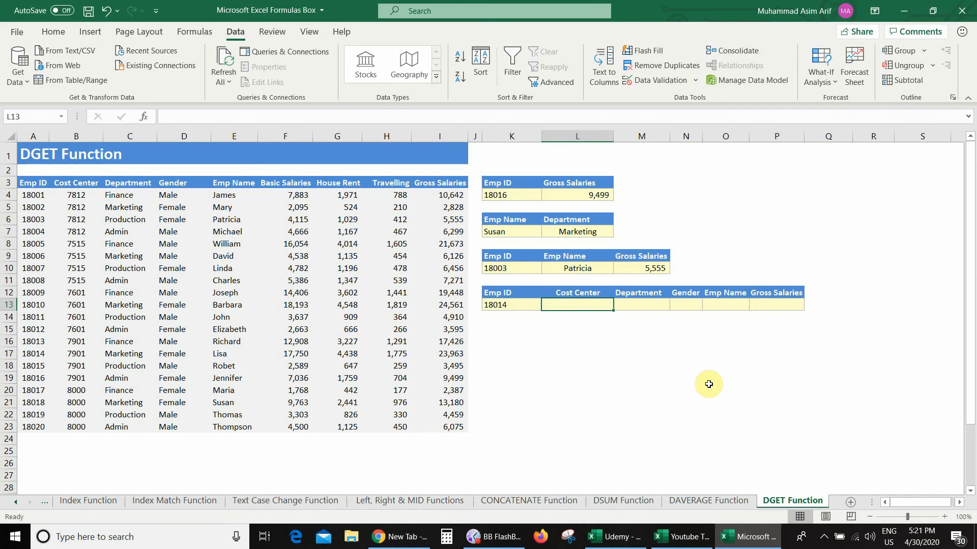
{"action": "type", "text": "=dg"}
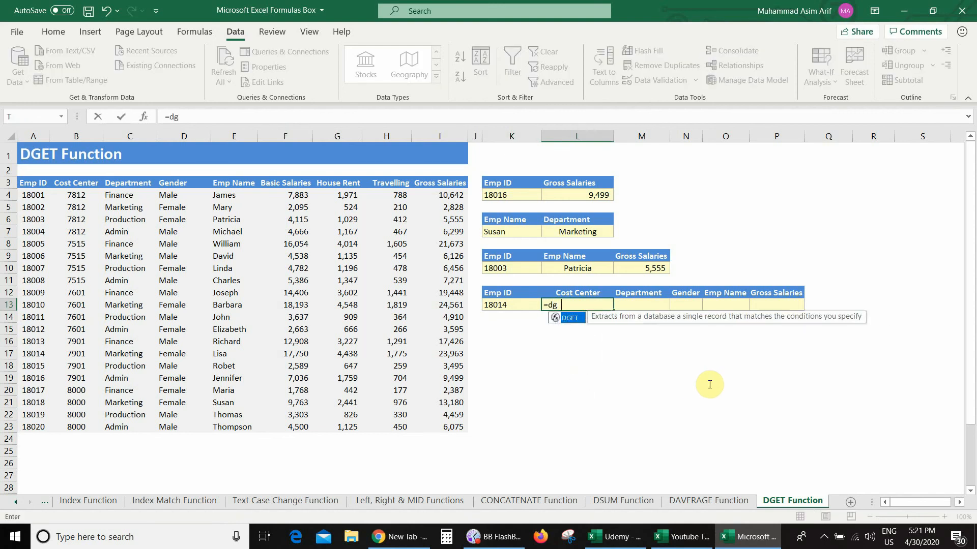
{"action": "type", "text": "et("}
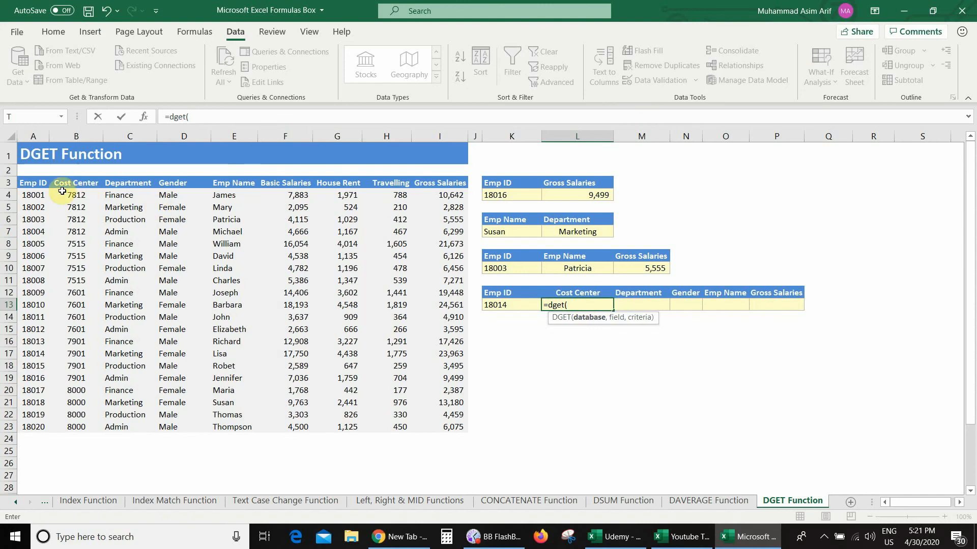
{"action": "left_click", "coordinate": [34, 186]}
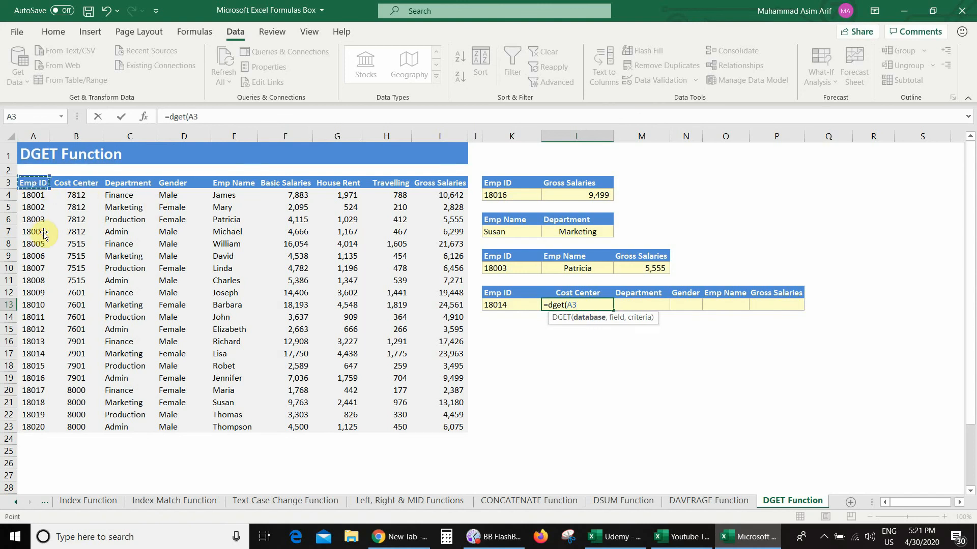
{"action": "key", "text": "ctrl+shift+Right"}
{"action": "key", "text": "ctrl+shift+Down"}
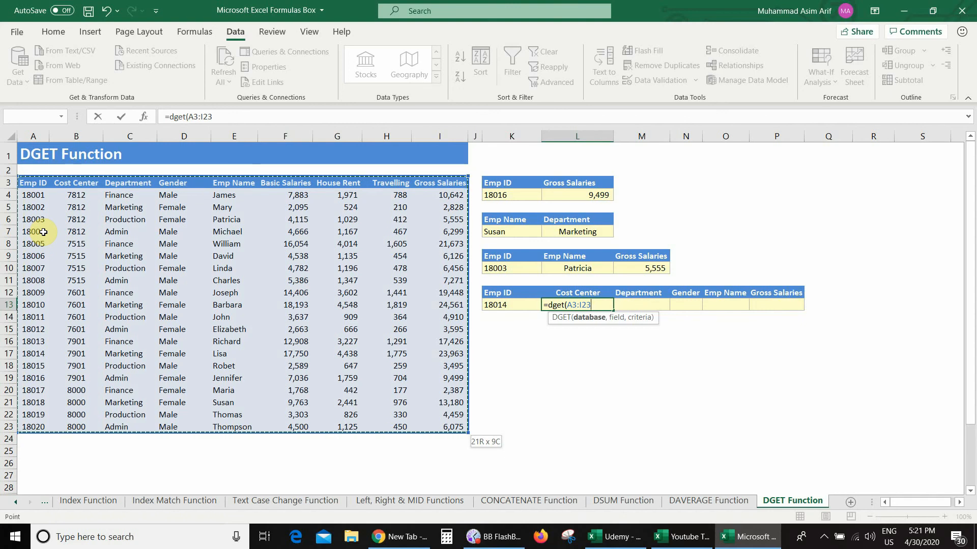
{"action": "key", "text": "F4"}
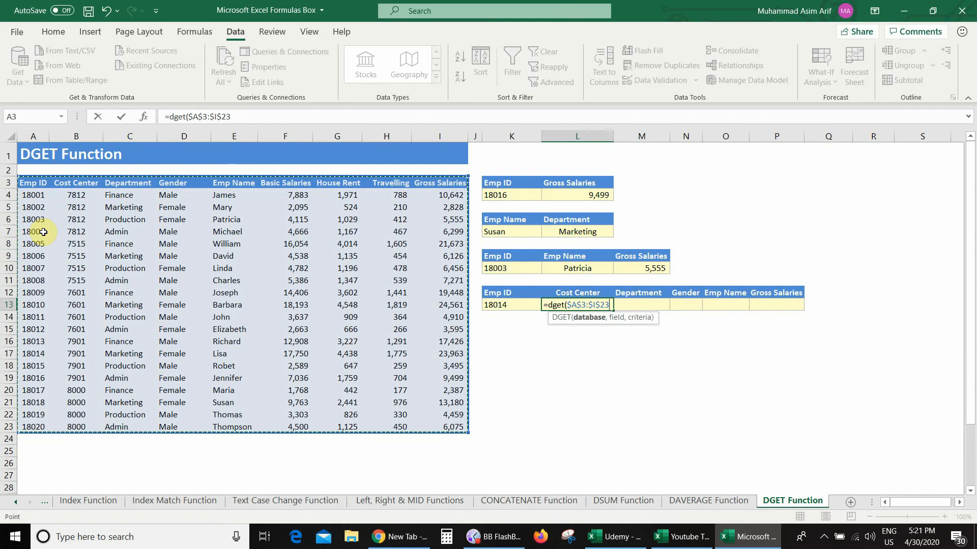
{"action": "type", "text": ","}
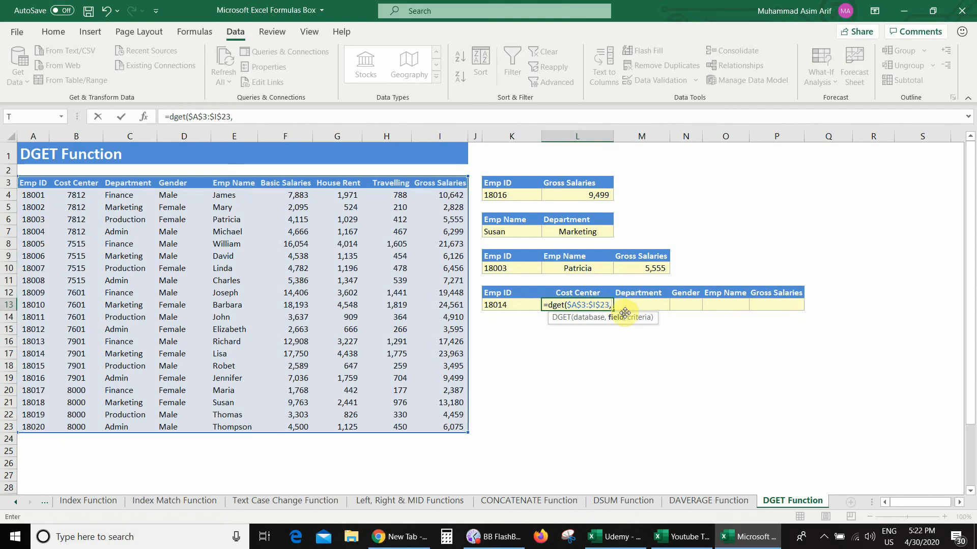
Complete the L13 DGET formula with header cell L12 as the field and absolute criteria $K$12:$K$13
{"action": "left_click", "coordinate": [585, 291]}
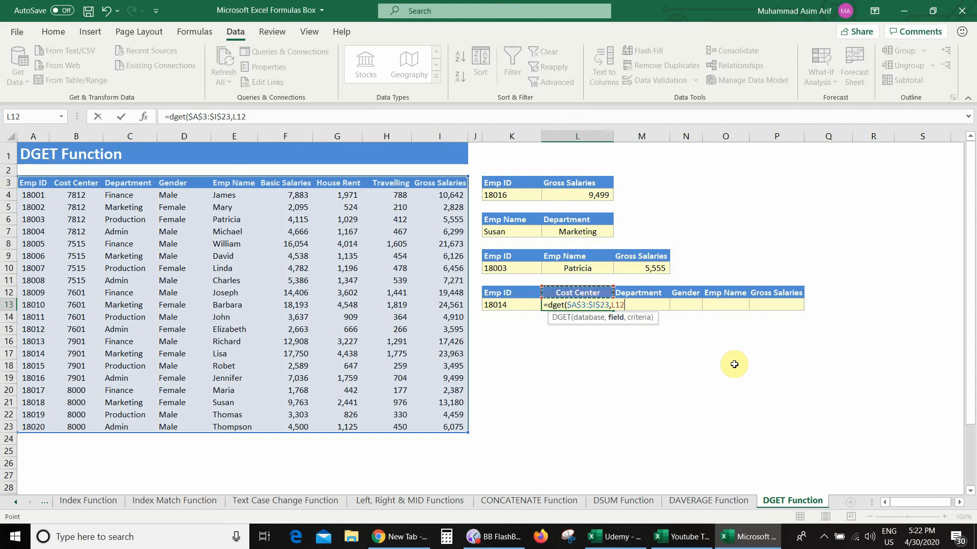
{"action": "type", "text": ","}
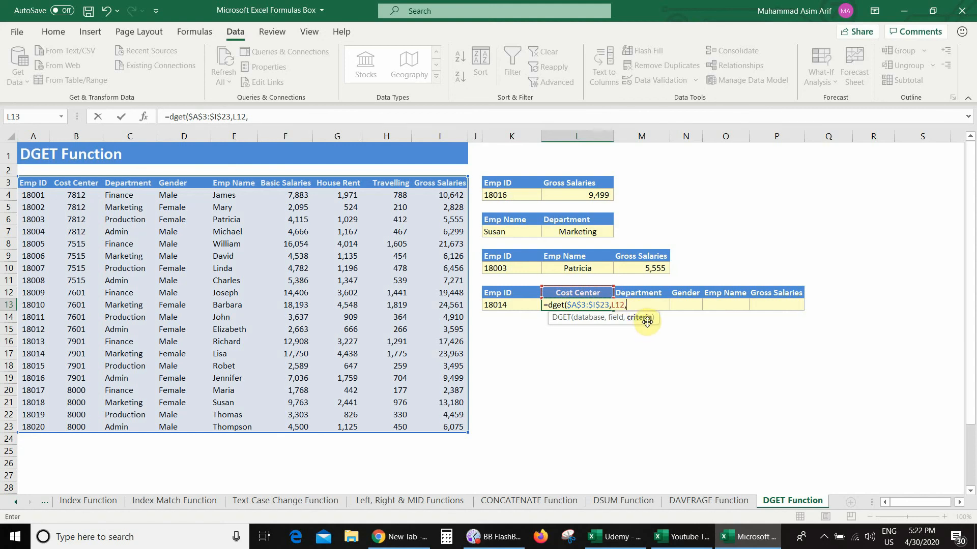
{"action": "left_click", "coordinate": [508, 295]}
{"action": "left_click_drag", "start_coordinate": [509, 295], "coordinate": [507, 305]}
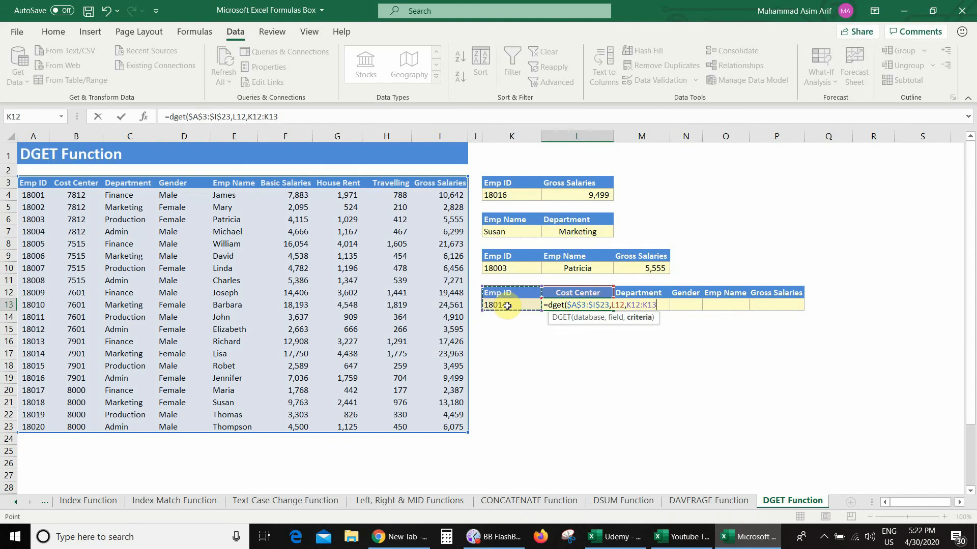
{"action": "key", "text": "F4"}
{"action": "type", "text": ")"}
{"action": "key", "text": "Return"}
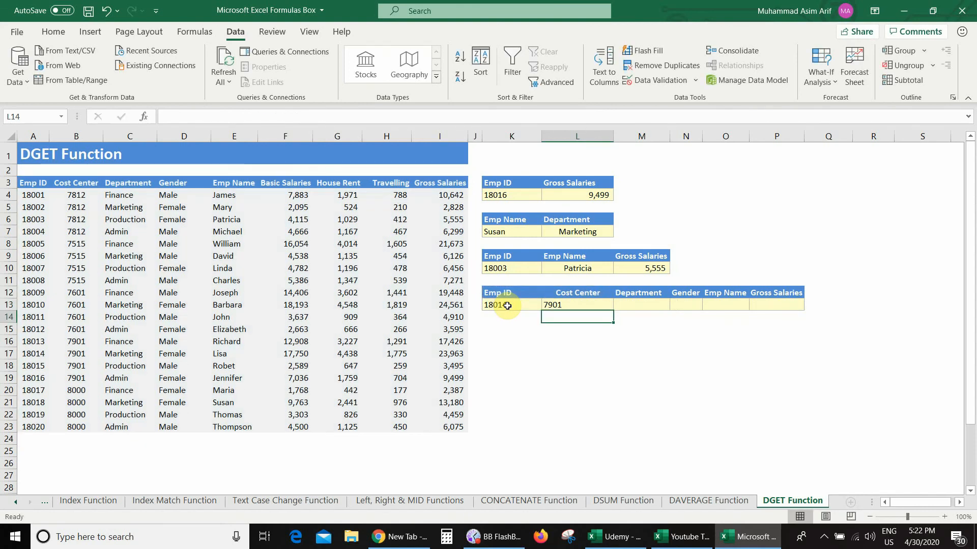
Fill the DGET formula from L13 across to P13 for the department, gender, name and gross salary fields
{"action": "key", "text": "Up"}
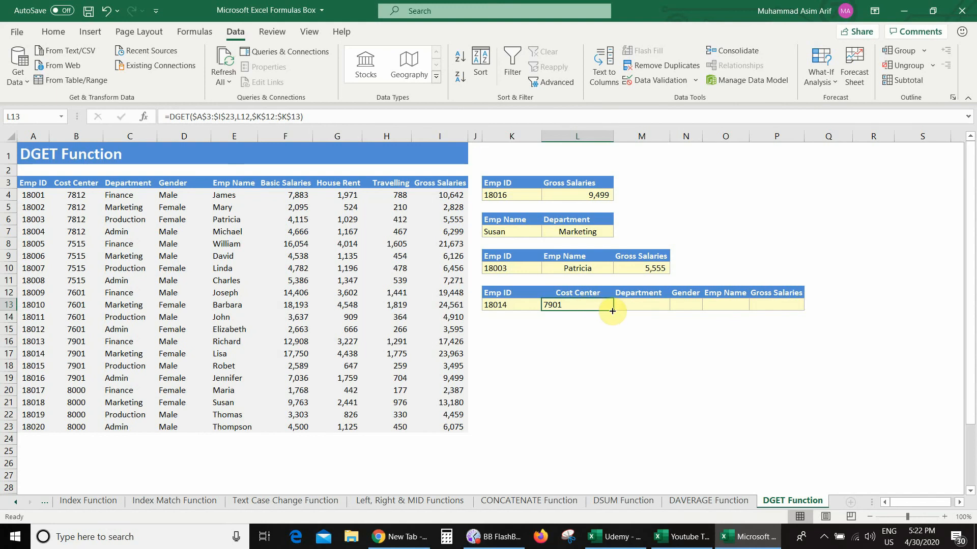
{"action": "left_click_drag", "start_coordinate": [613, 310], "coordinate": [793, 311]}
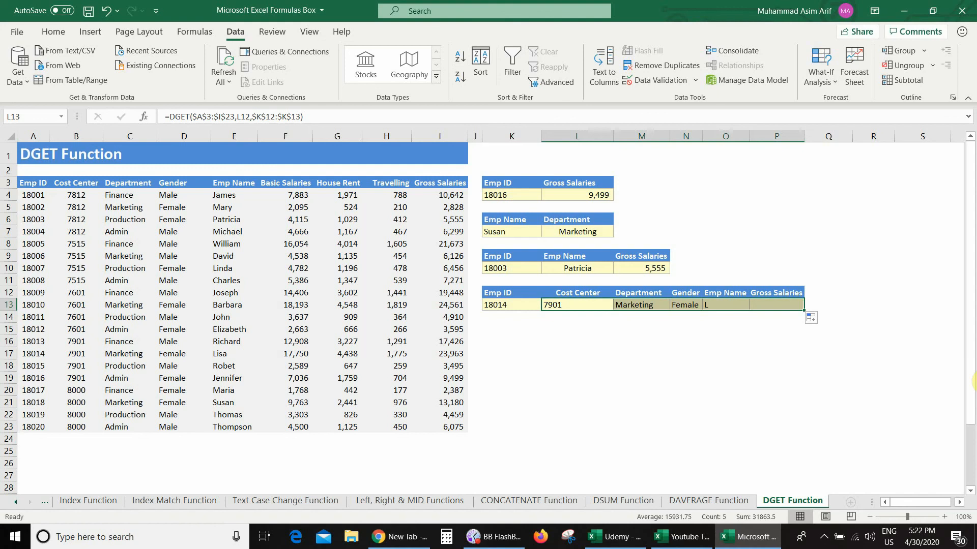
{"action": "left_click", "coordinate": [640, 317]}
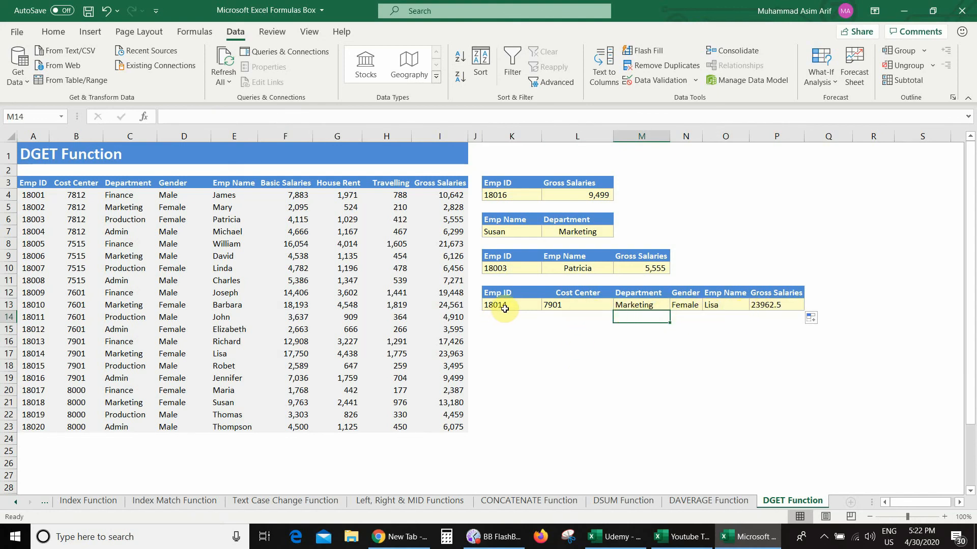
Set the Emp ID criterion in K13 to the ID listed in row 22 and deselect the cell
{"action": "left_click", "coordinate": [538, 308]}
{"action": "key", "text": "alt+Down"}
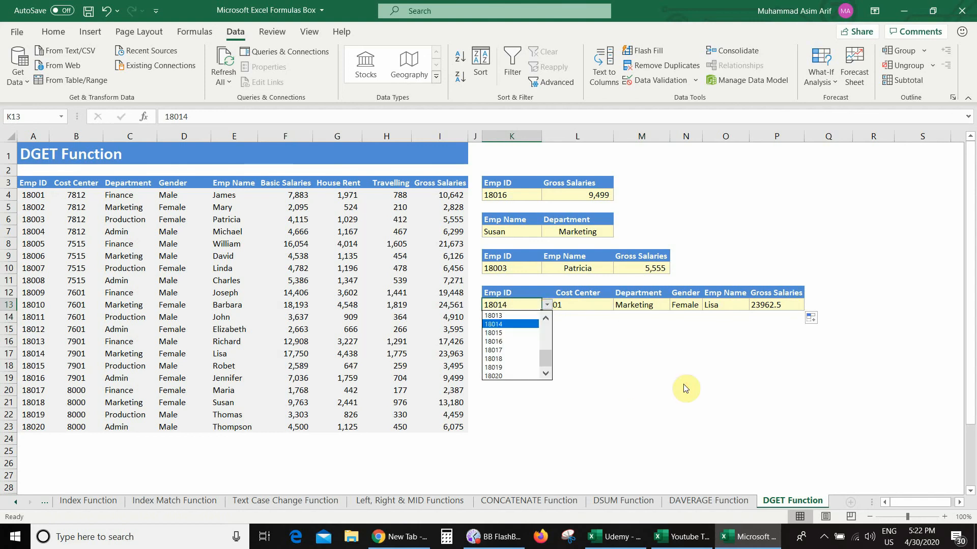
{"action": "key", "text": "Return"}
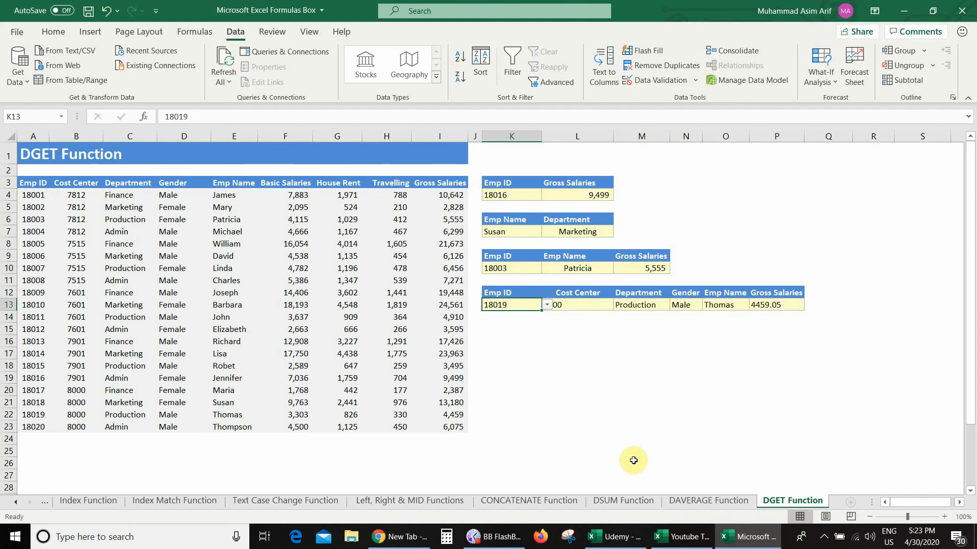
{"action": "left_click", "coordinate": [593, 312]}
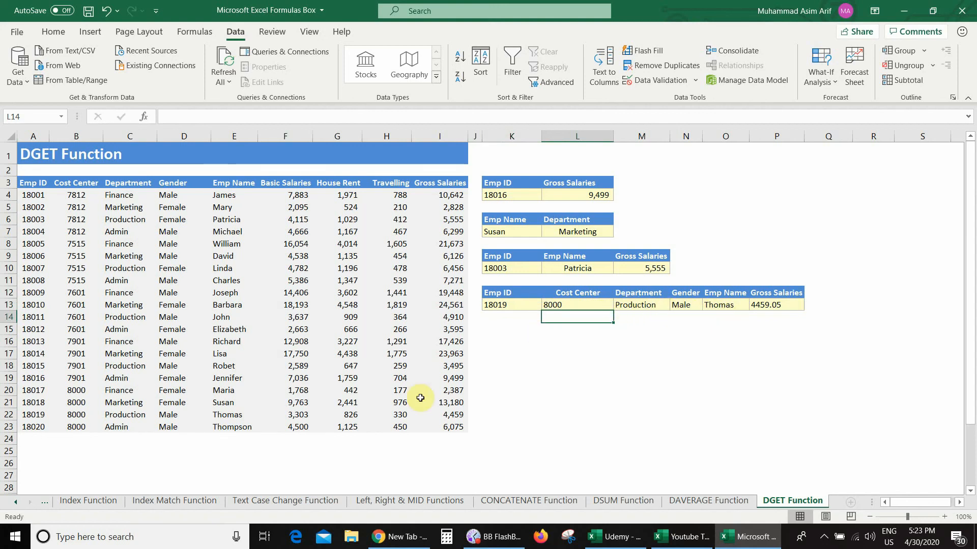
Check the Emp ID, cost center, department and gross salary in row 22 against the lookup results in row 13
{"action": "left_click", "coordinate": [40, 416]}
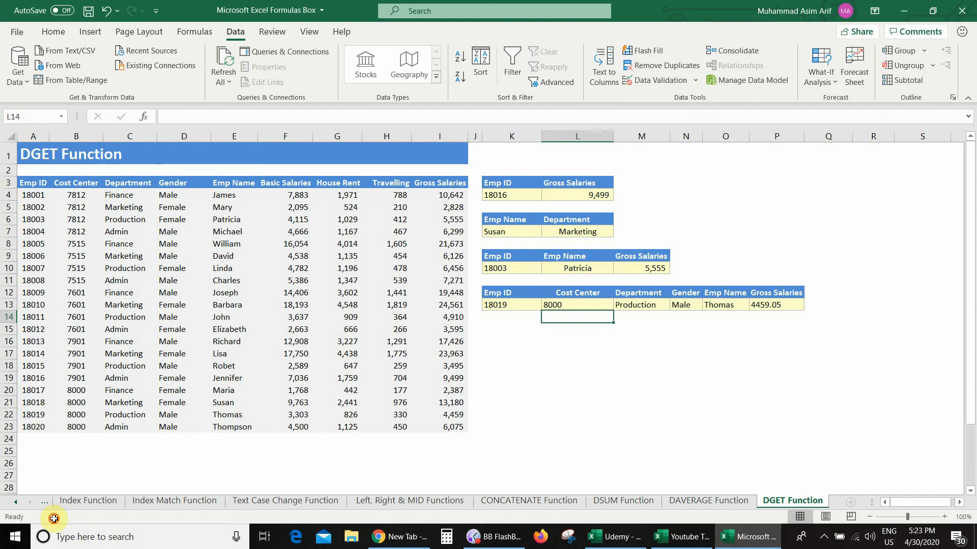
{"action": "left_click", "coordinate": [80, 416]}
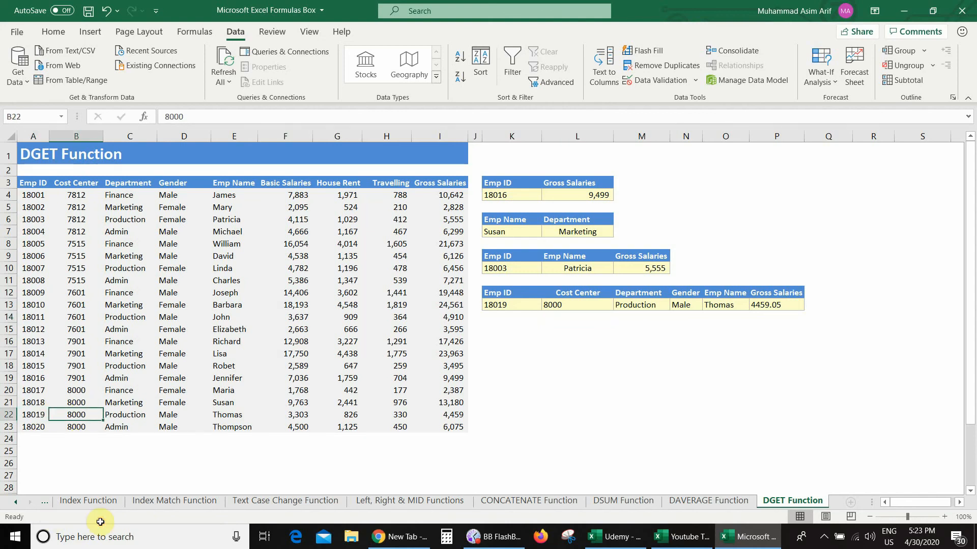
{"action": "left_click", "coordinate": [126, 415]}
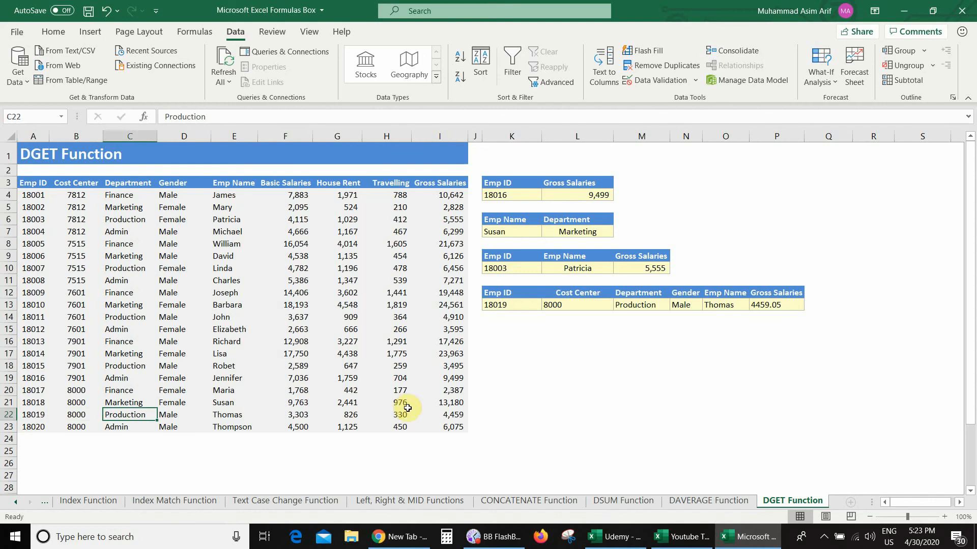
{"action": "left_click", "coordinate": [430, 413]}
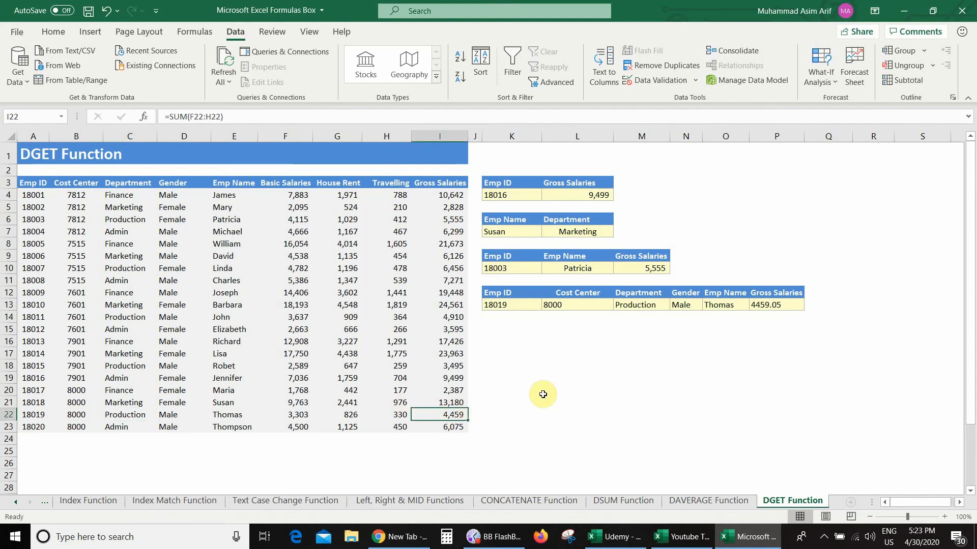